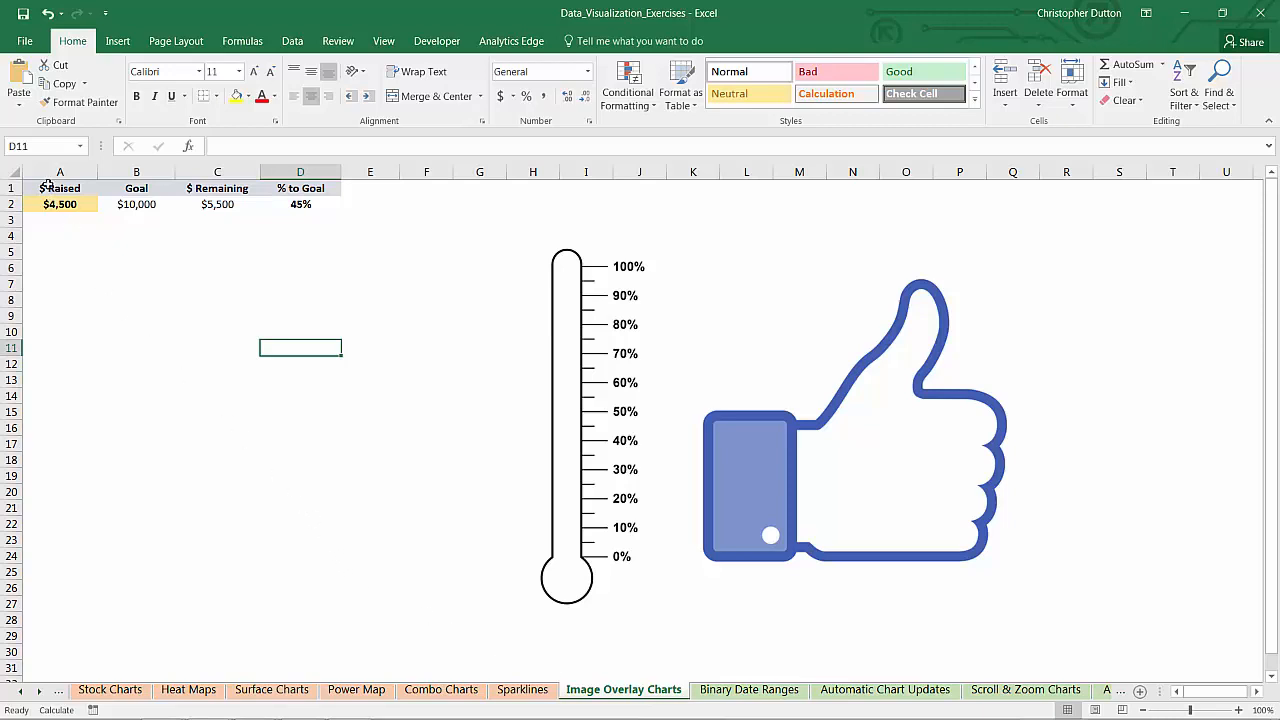
Review the fundraising table A1:D2: $ Raised, Goal, $ Remaining and % to Goal
drag(47, 186, 300, 204)
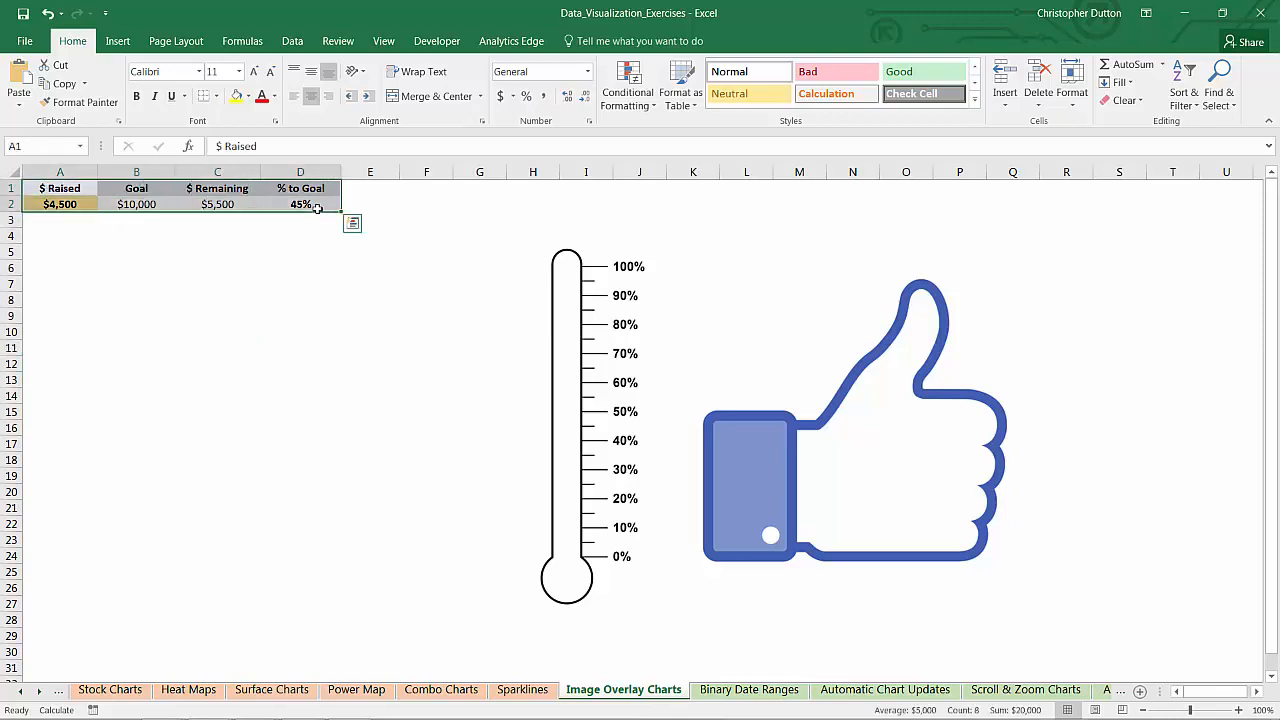
click(113, 243)
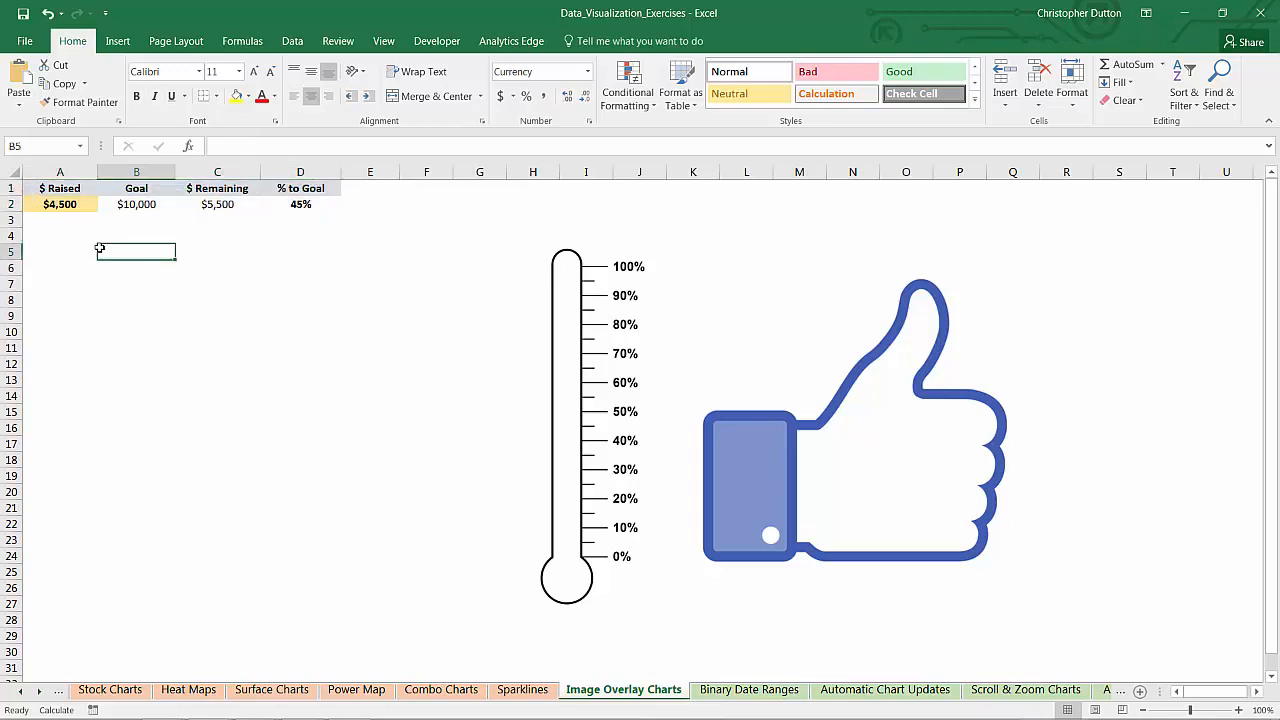
click(48, 203)
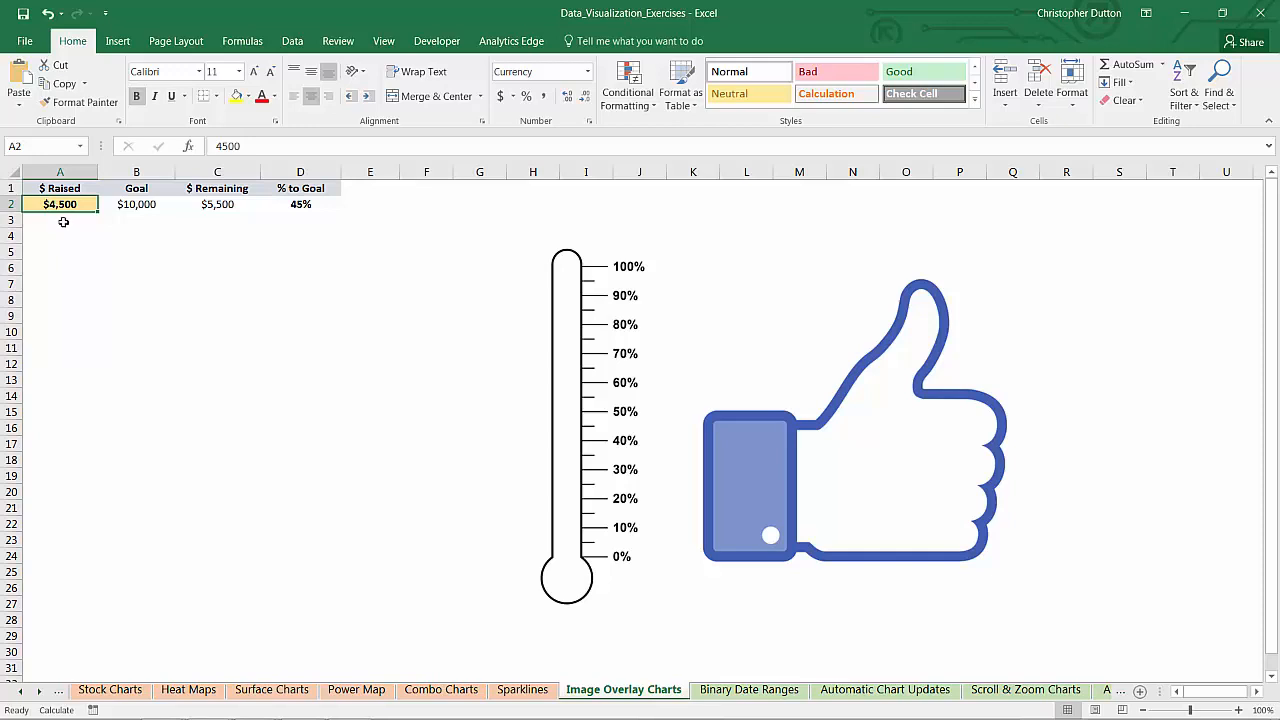
click(137, 206)
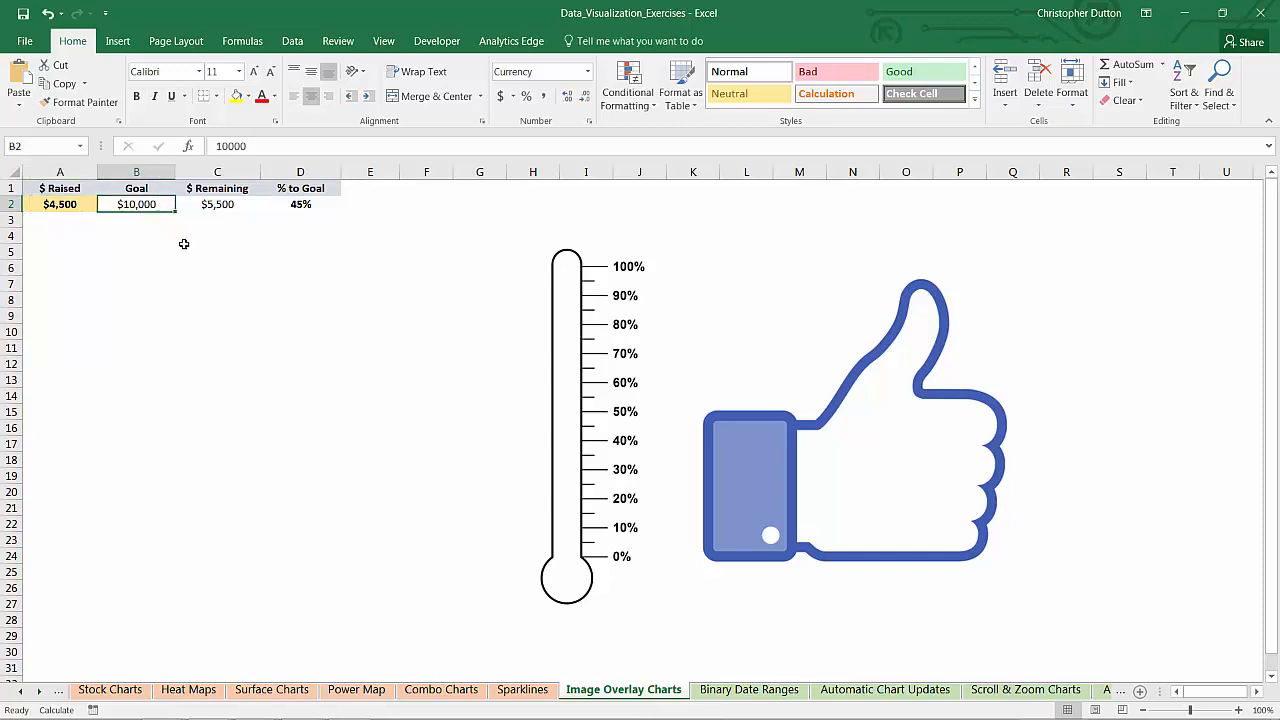
click(218, 205)
click(293, 204)
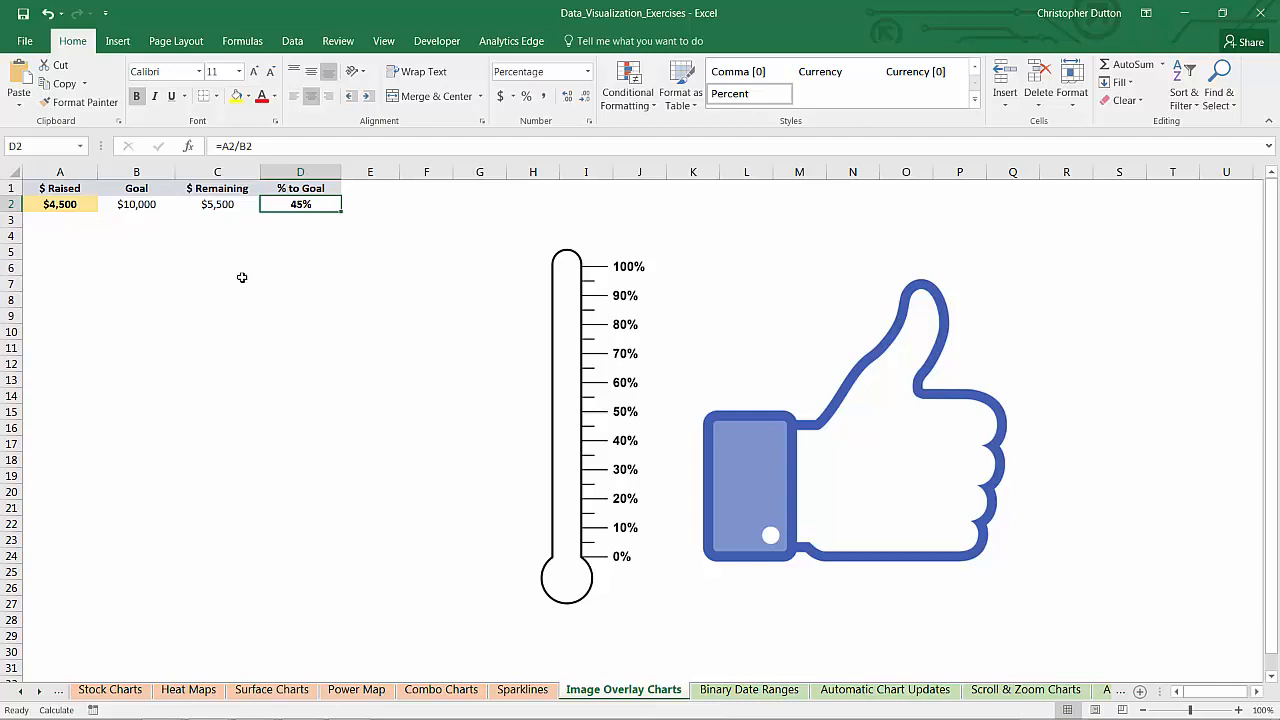
Slide the thermometer image onto the thumbs-up image and back off it
click(562, 338)
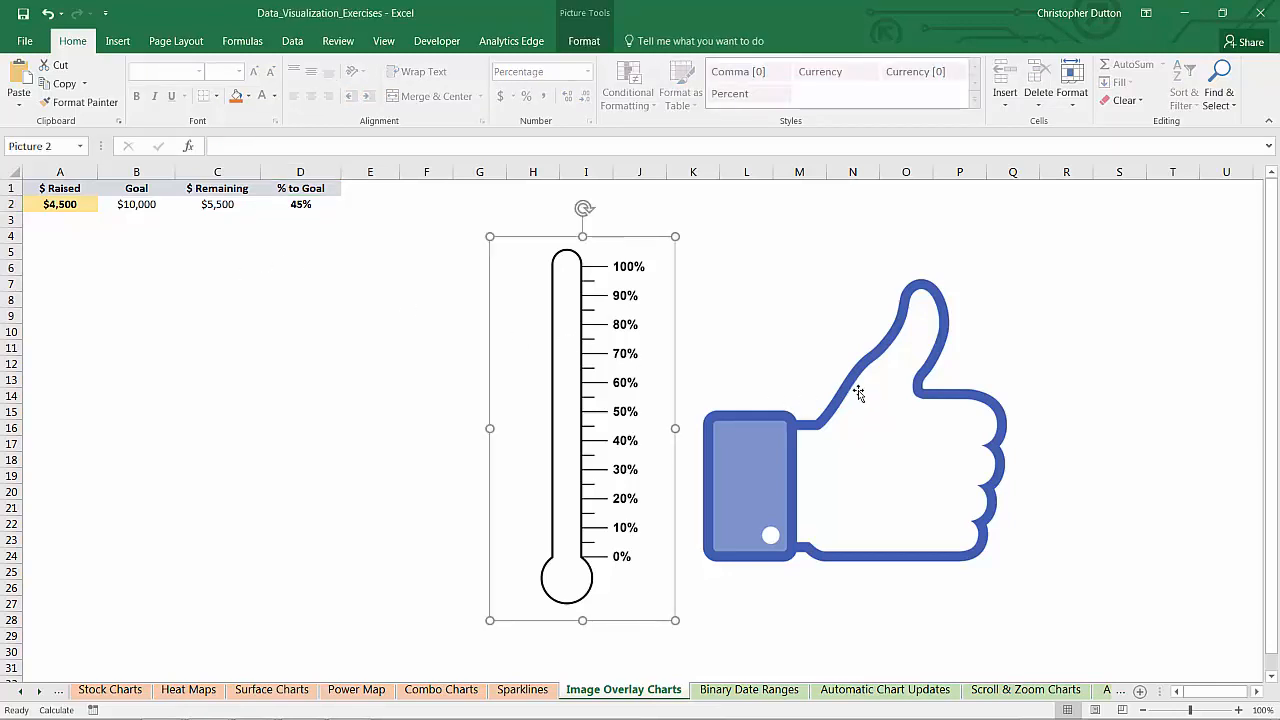
click(859, 392)
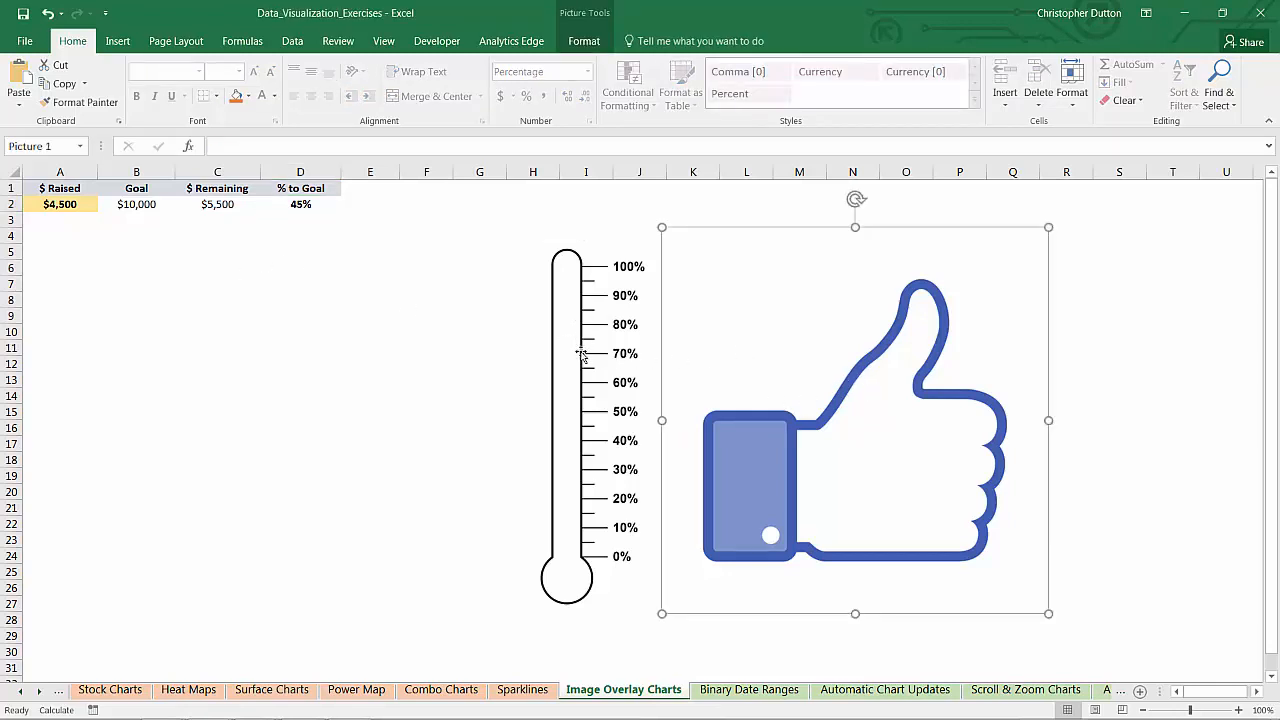
drag(578, 352, 823, 318)
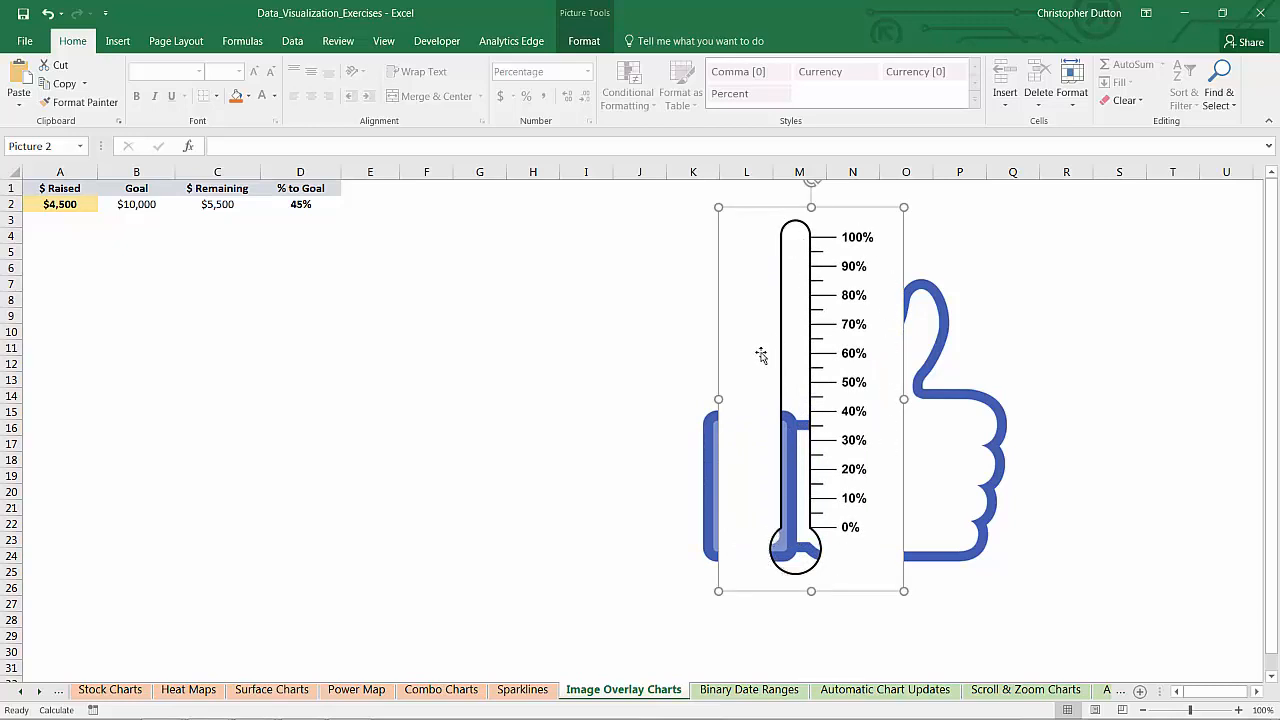
drag(894, 240, 658, 253)
Bring the thumbs-up image to the front and move it over the thermometer
right_click(808, 377)
right_click(780, 350)
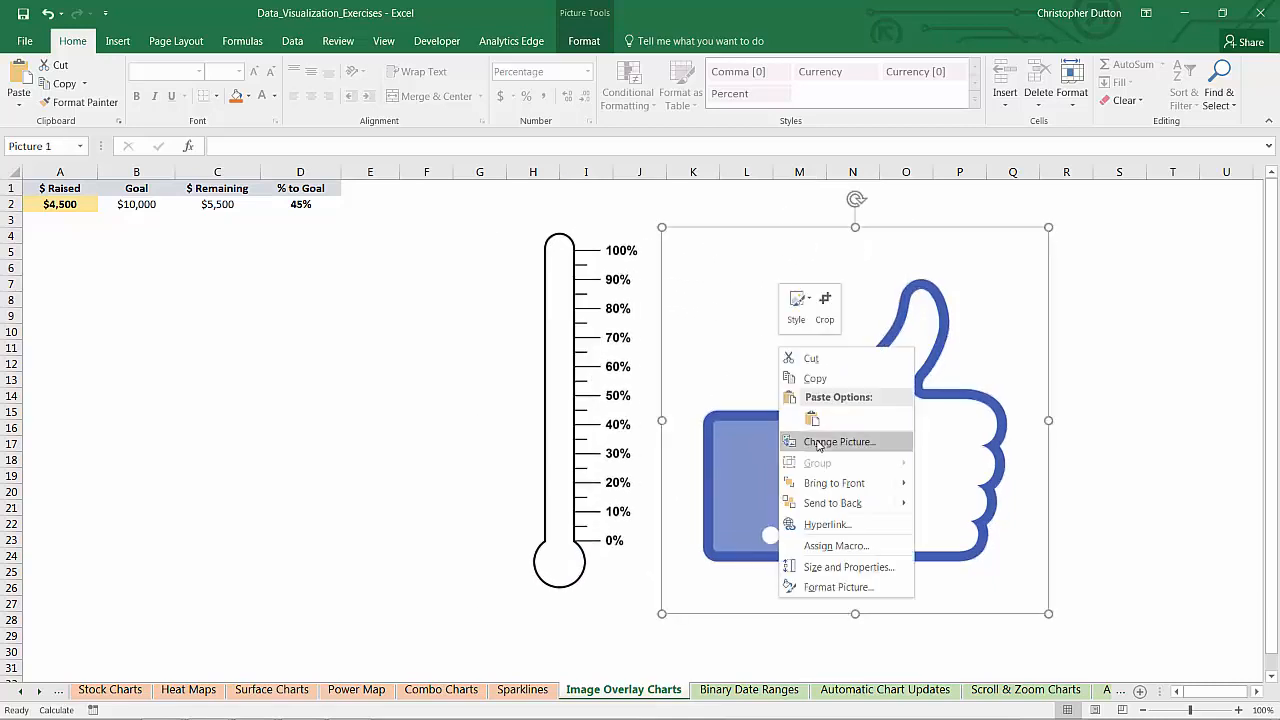
click(832, 484)
drag(910, 337, 677, 313)
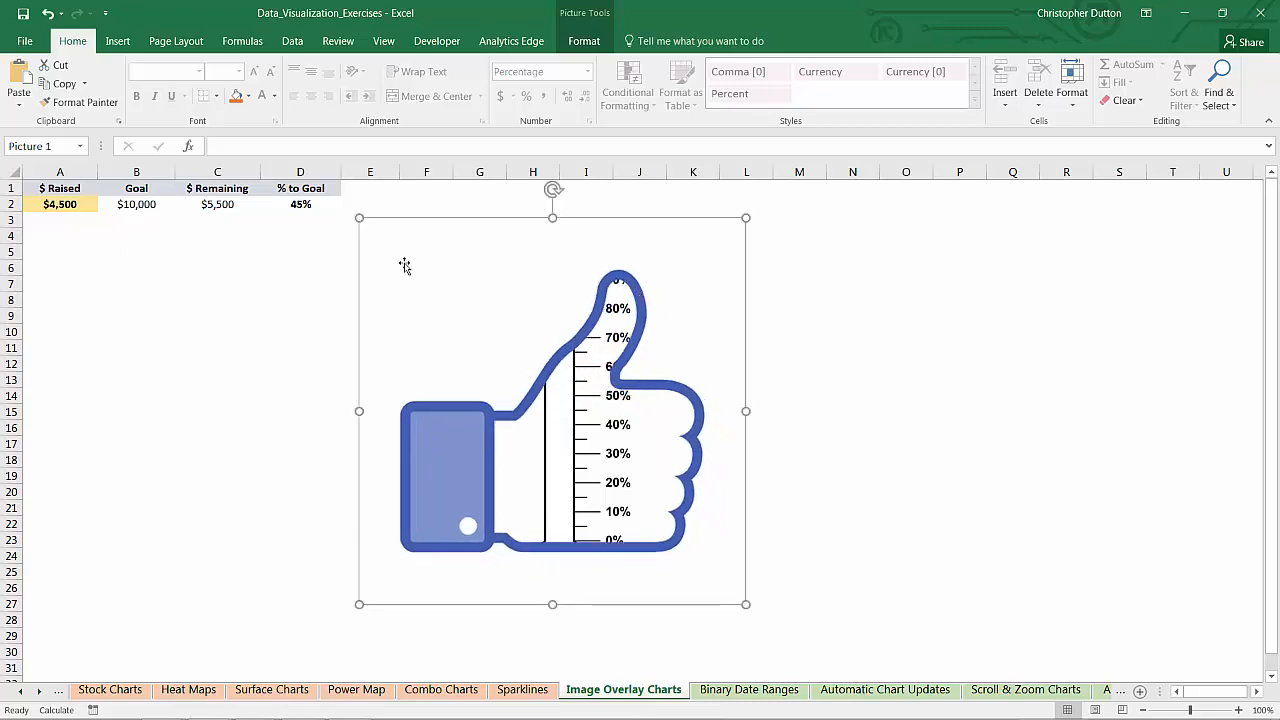
Move the thumbs-up back right and nudge the thermometer slightly right and down
drag(404, 263, 734, 266)
click(559, 261)
drag(529, 230, 549, 236)
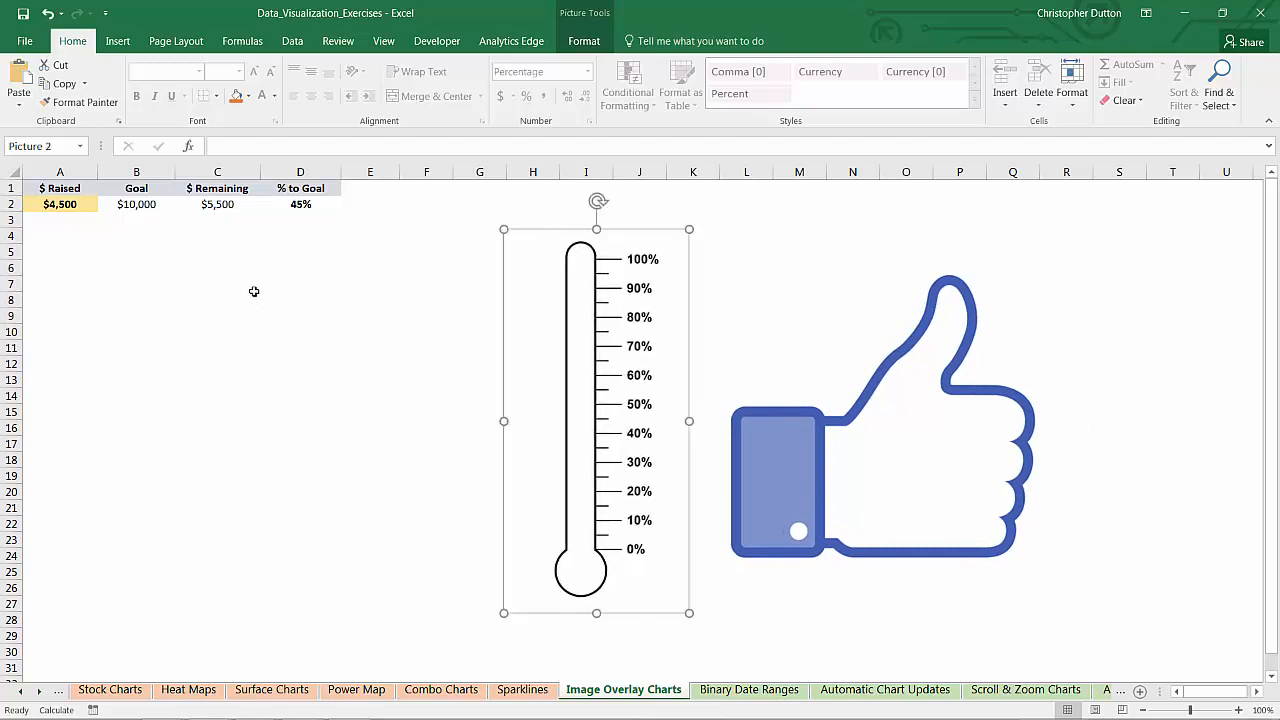
Insert a stacked column chart of A1:A2 and C1:C2 as one column, placed left of the thermometer
drag(44, 190, 49, 200)
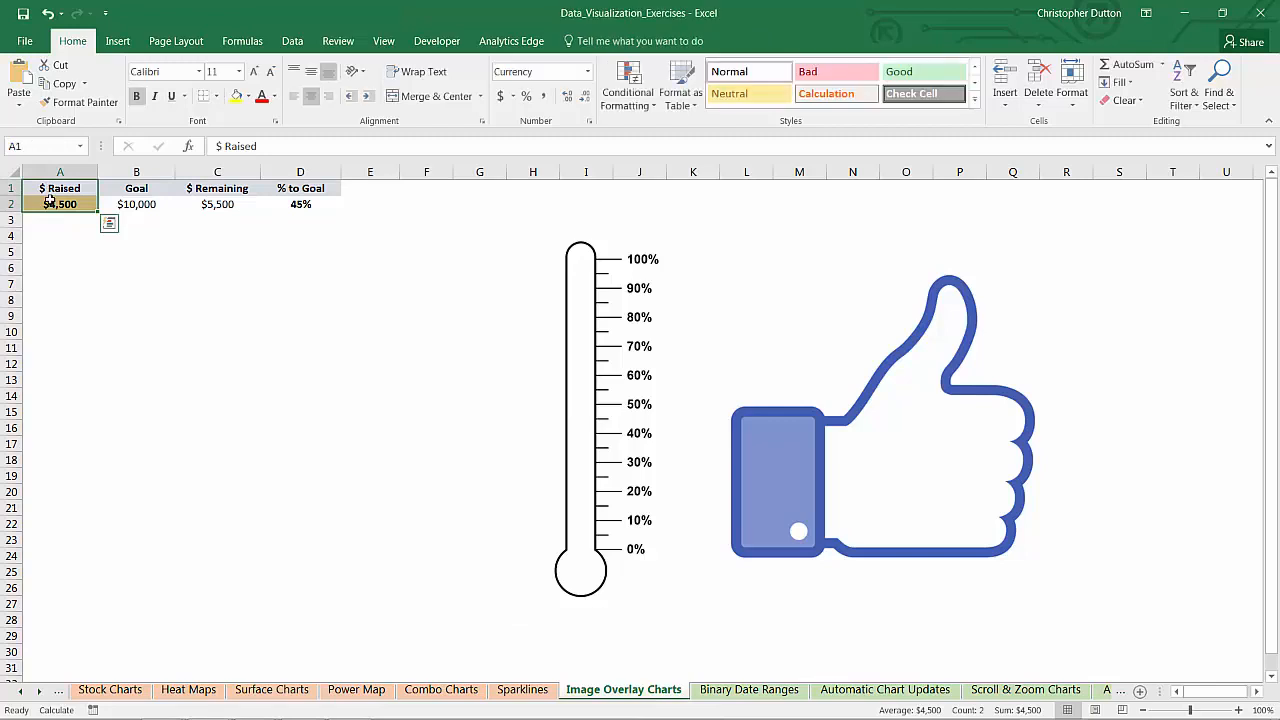
drag(217, 188, 217, 204)
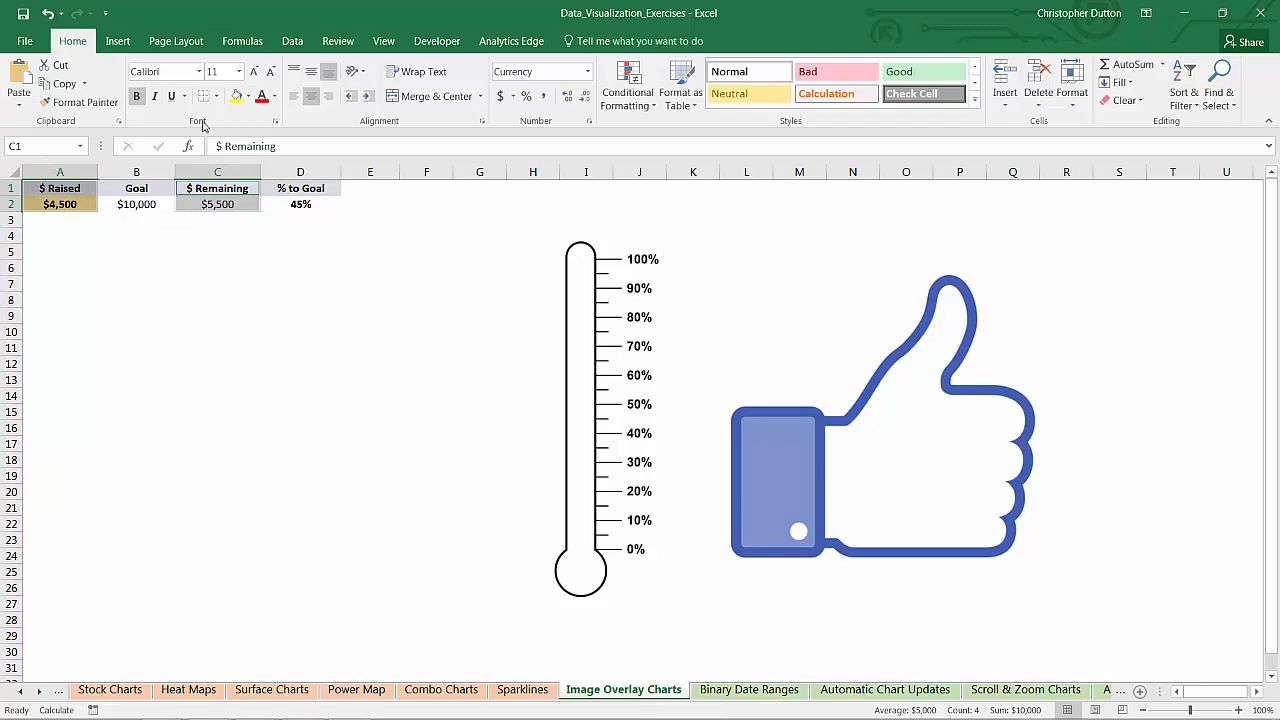
click(118, 41)
click(557, 66)
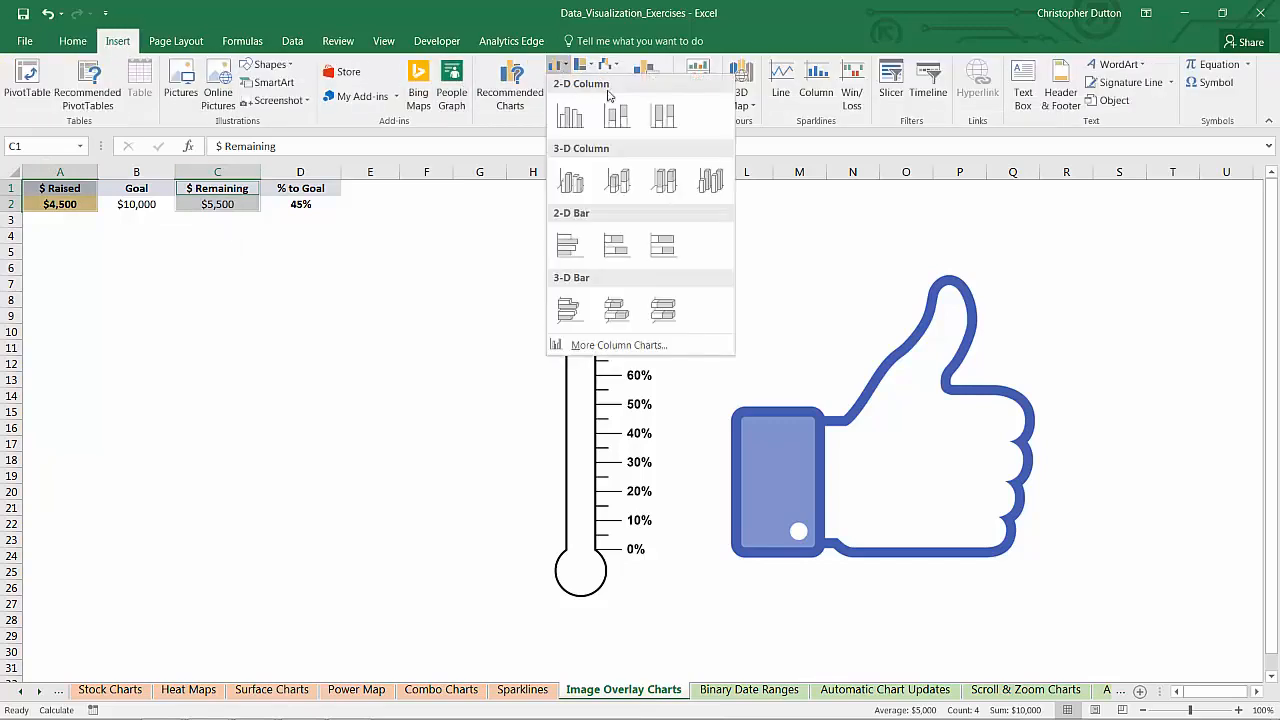
click(657, 118)
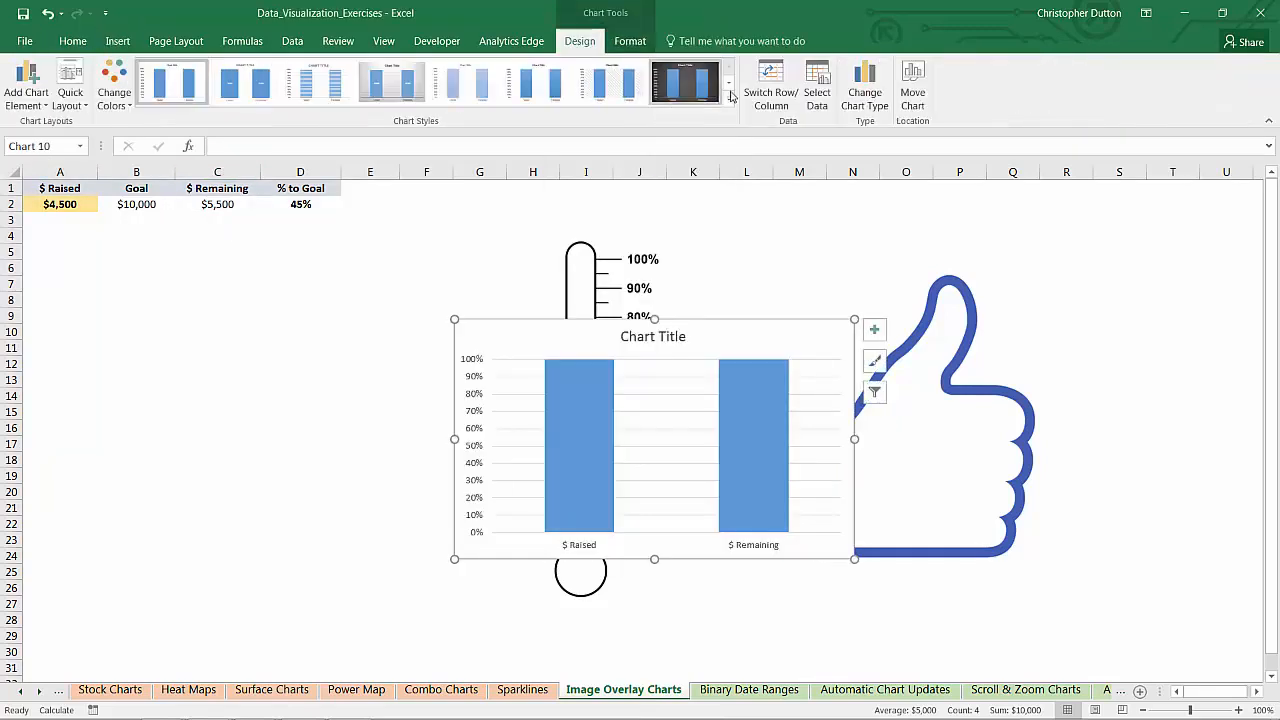
click(767, 80)
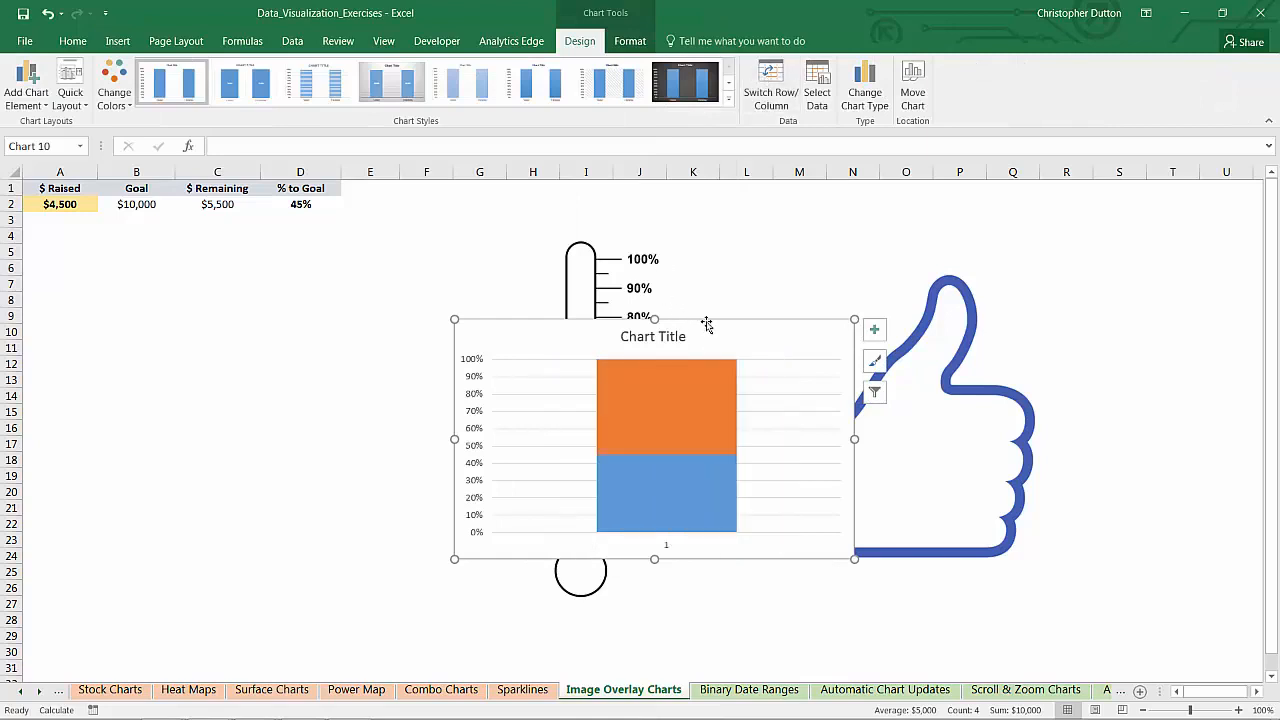
drag(705, 326, 398, 343)
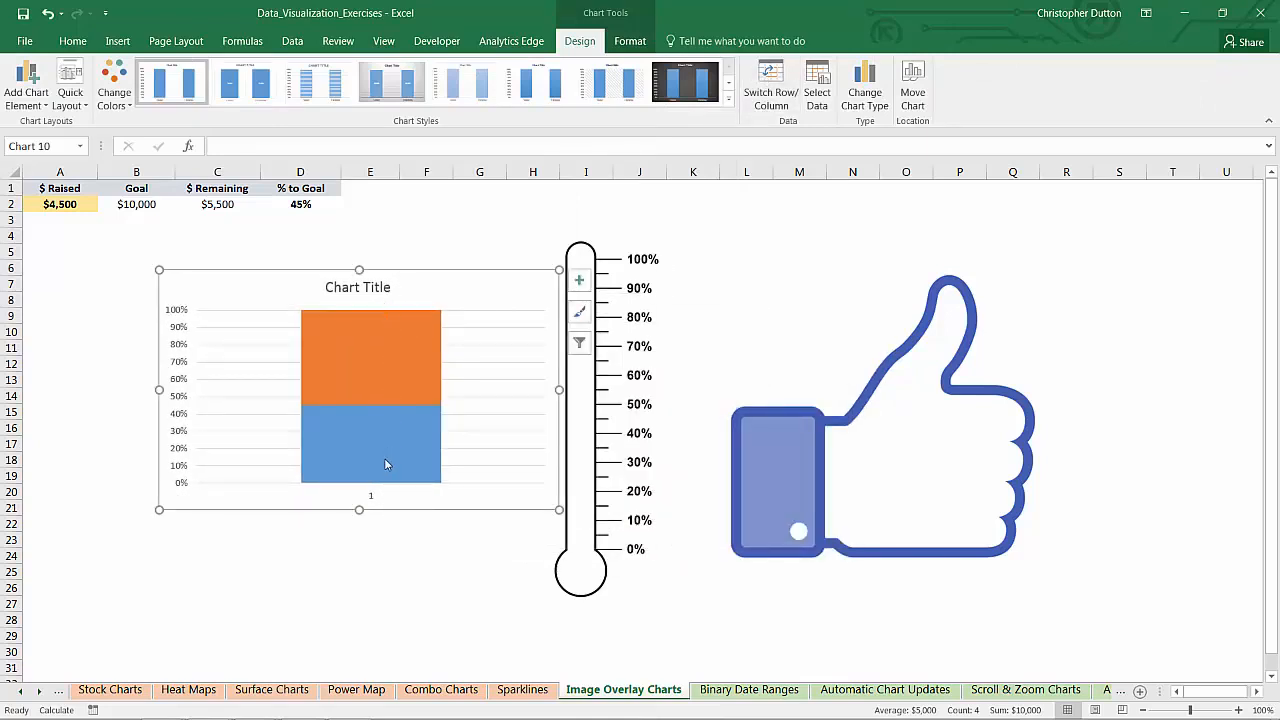
Delete the chart title and the horizontal axis
click(358, 287)
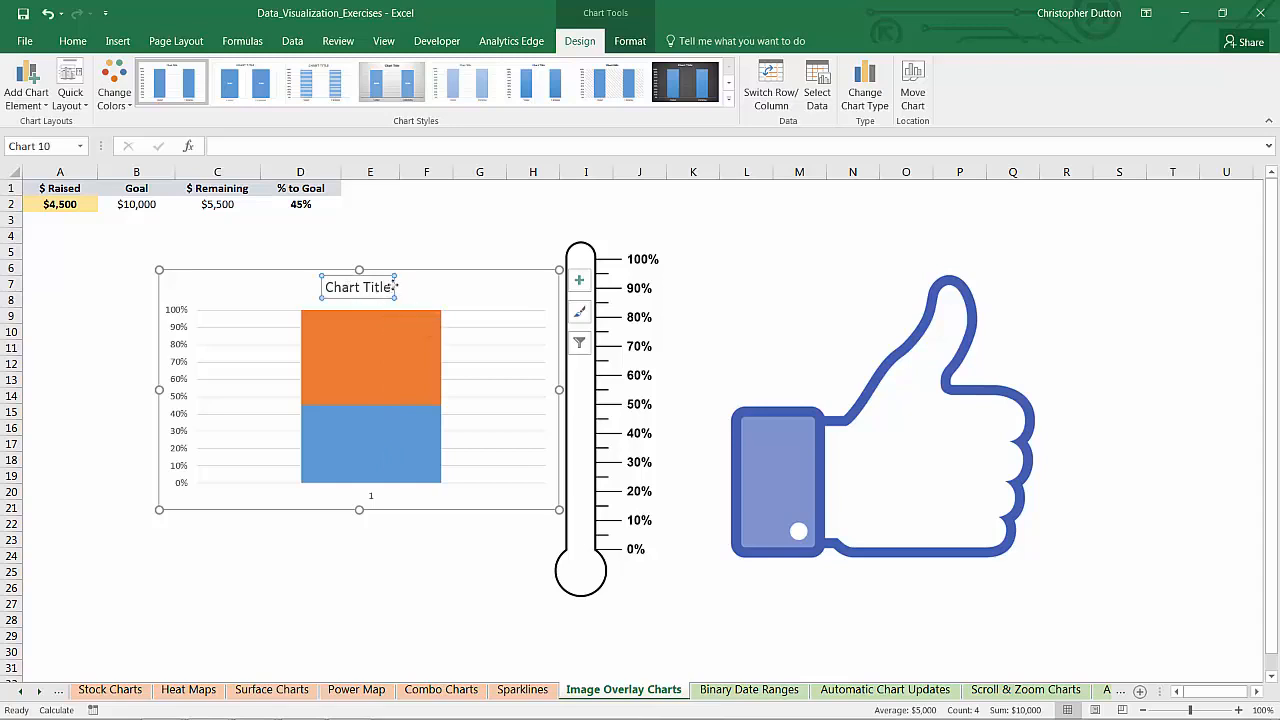
key(Delete)
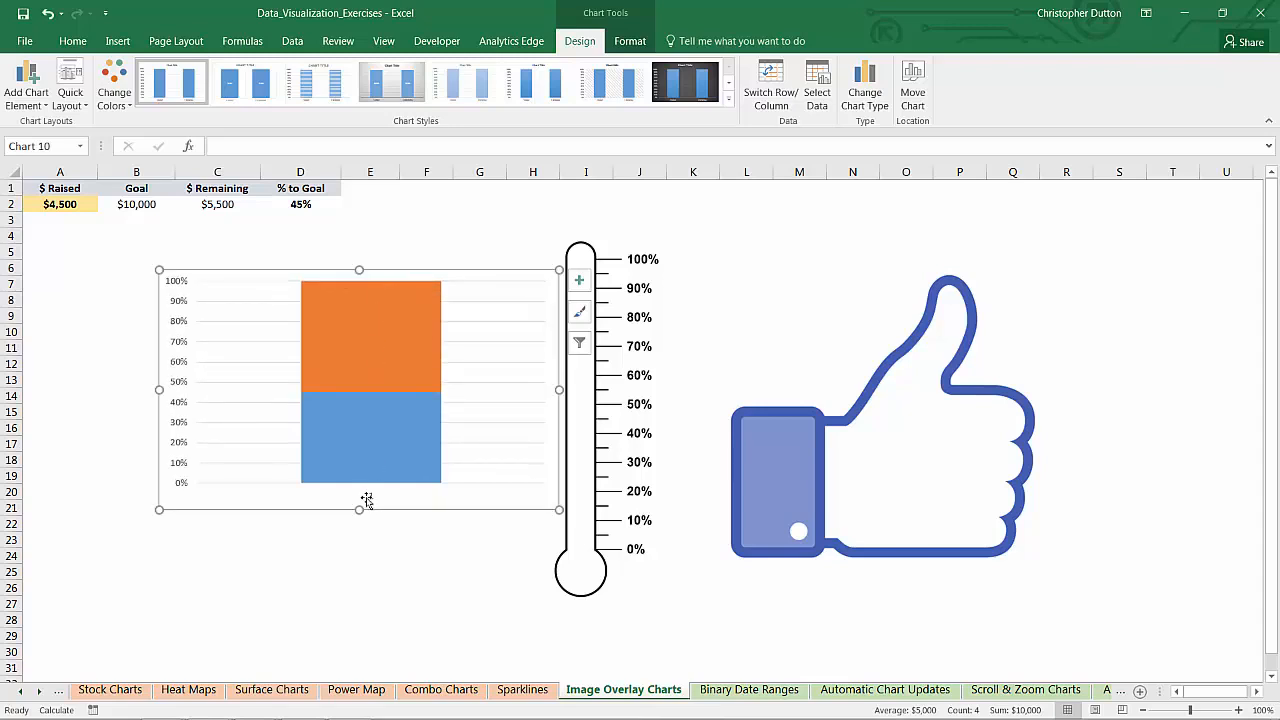
click(371, 498)
key(Delete)
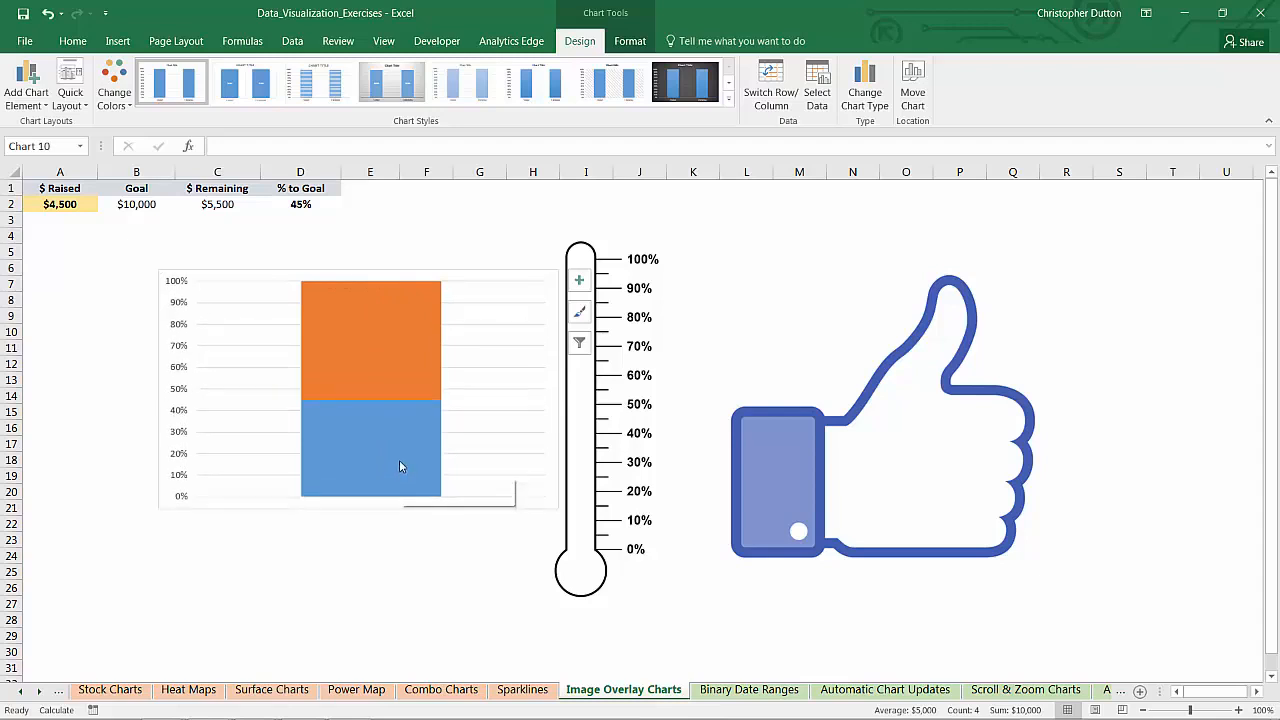
click(366, 325)
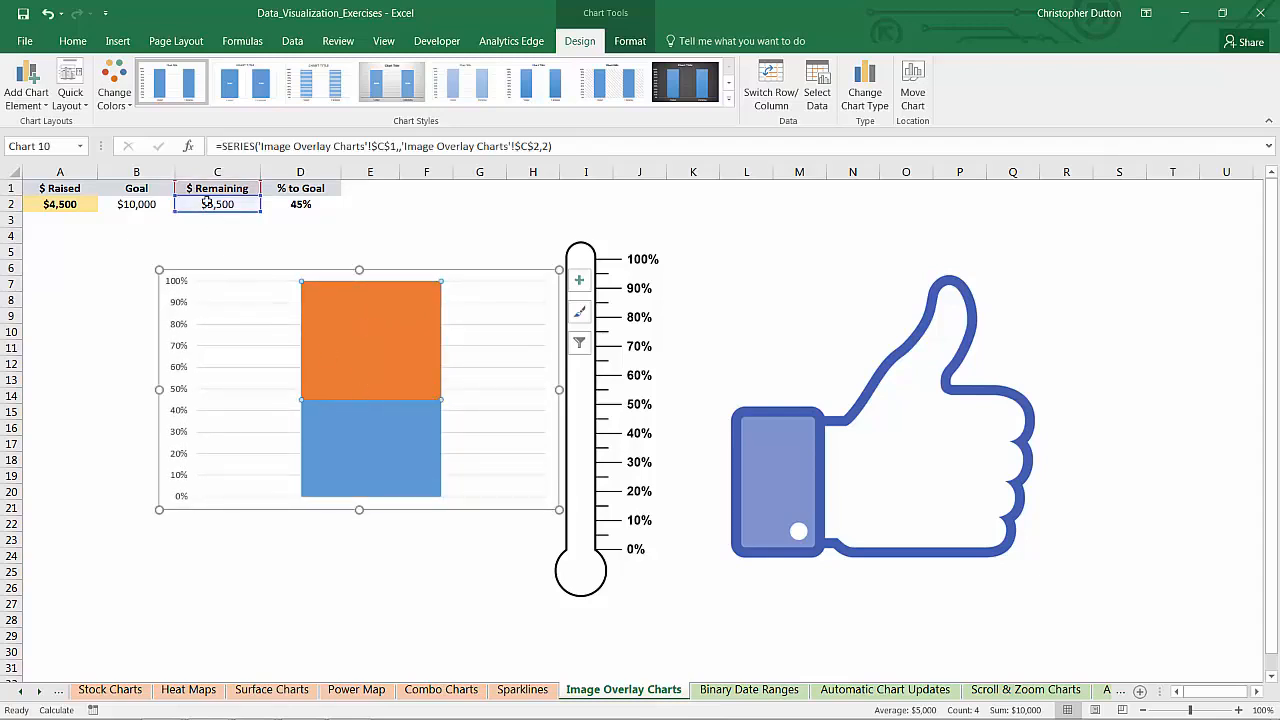
Give the $ Remaining series No fill and No line
right_click(374, 340)
click(445, 492)
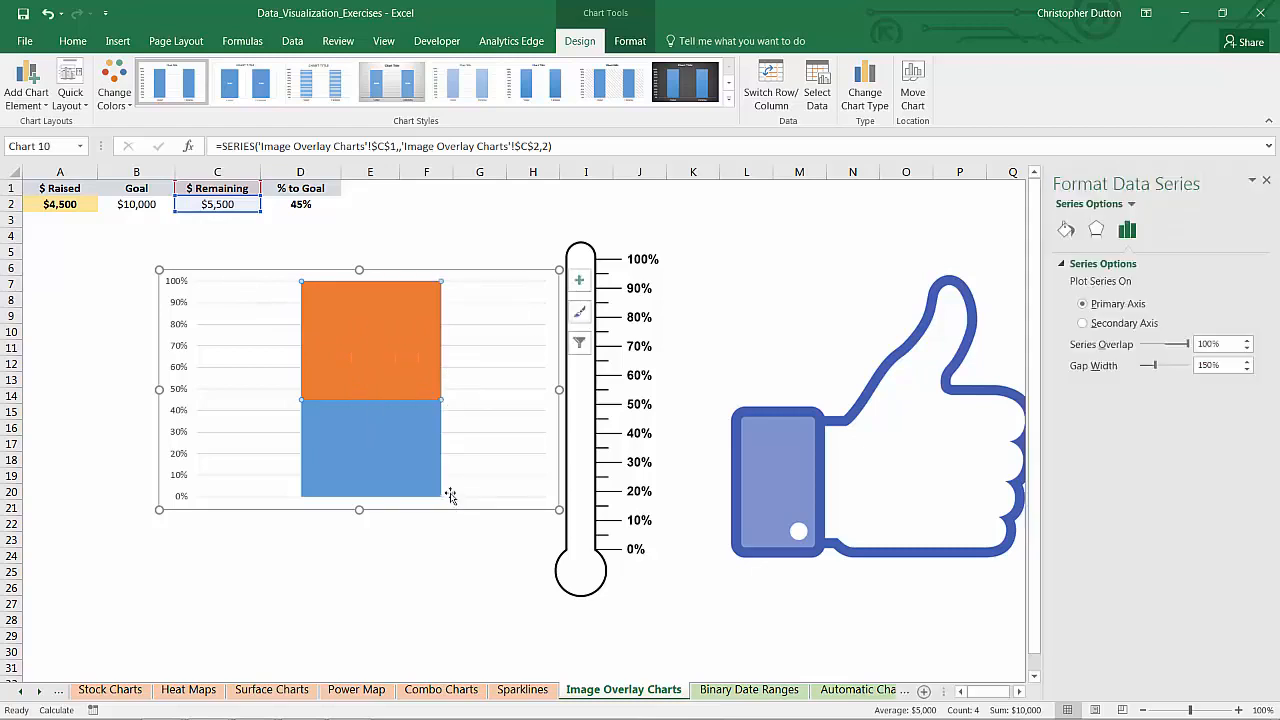
click(1066, 230)
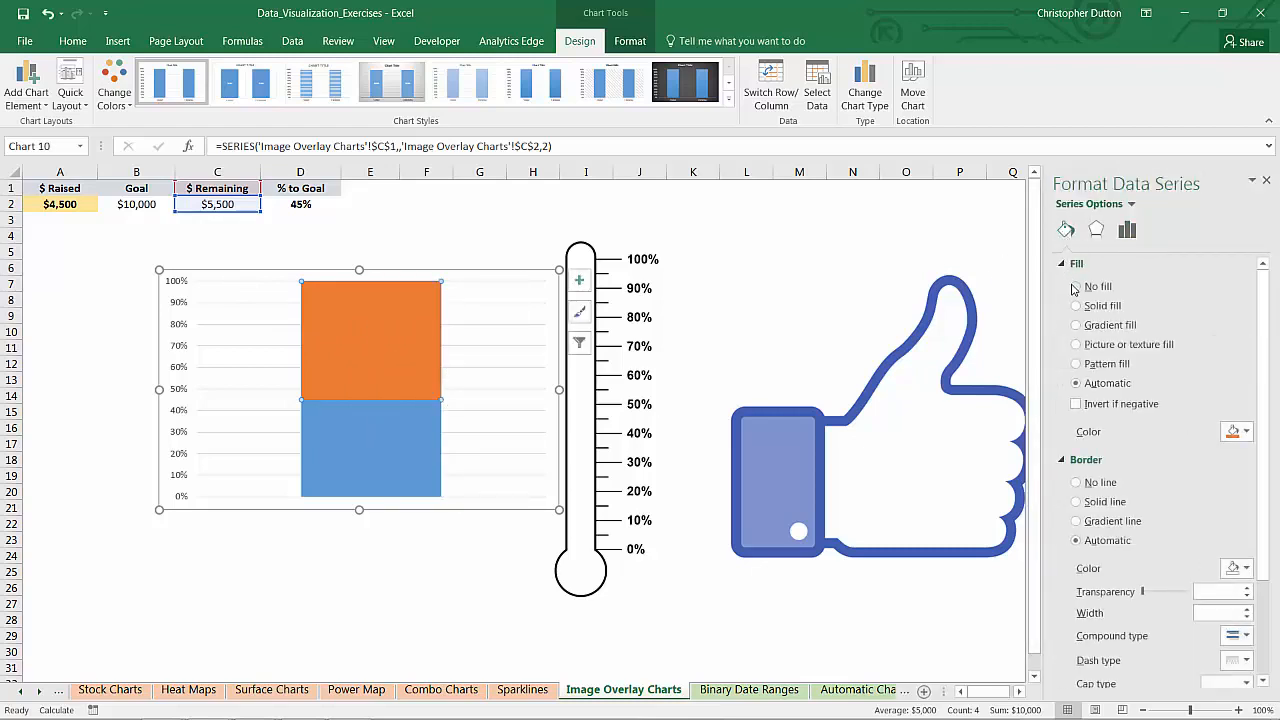
click(1076, 287)
click(1076, 453)
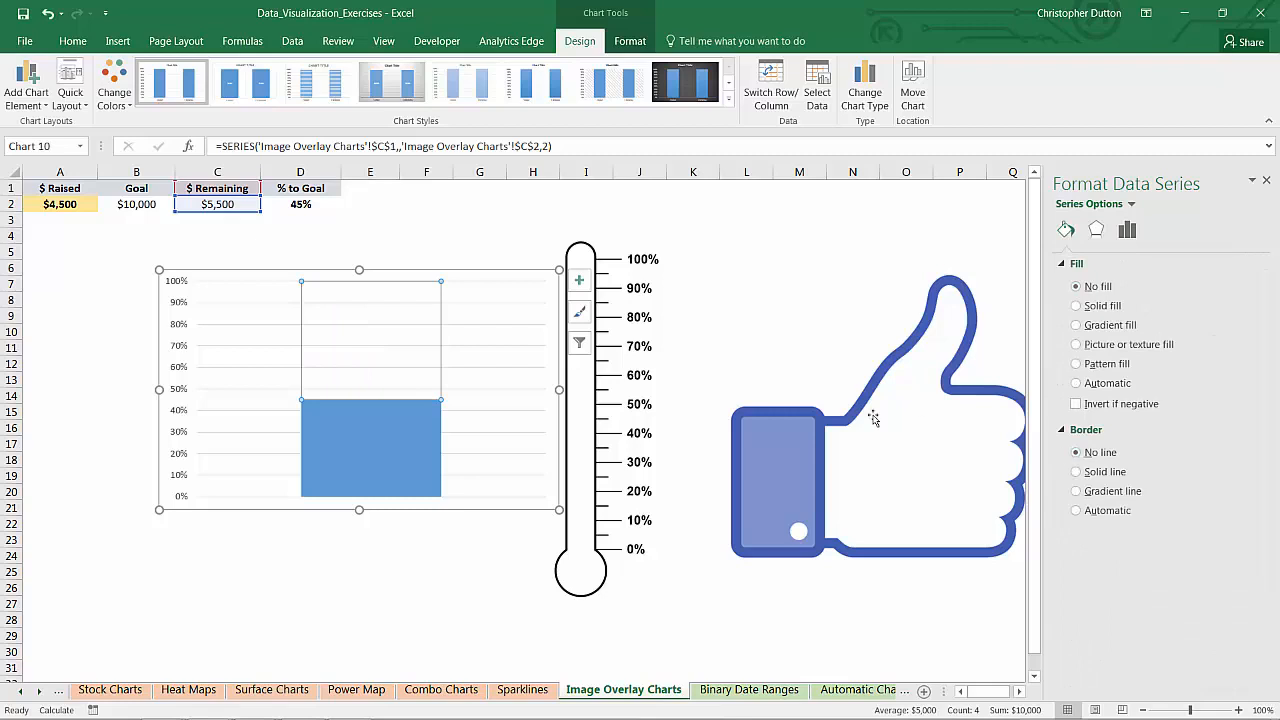
Give the $ Raised series a solid dark red fill
click(346, 427)
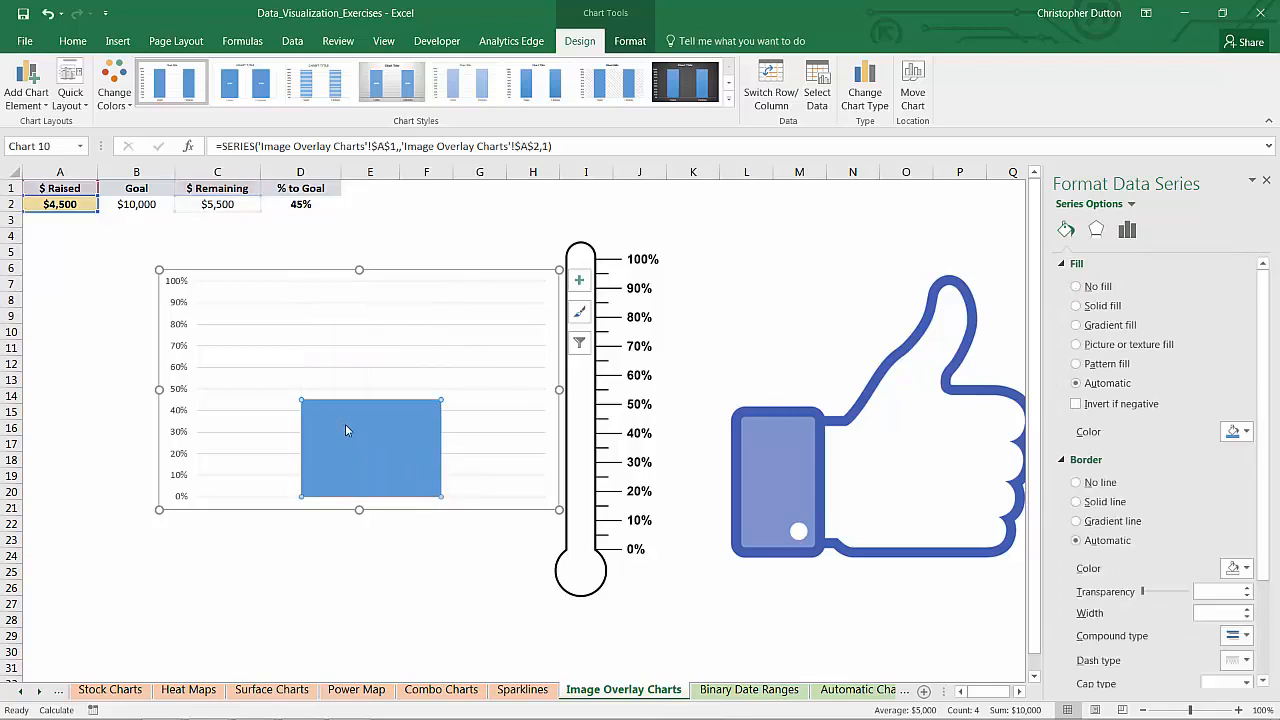
click(1076, 306)
click(1247, 432)
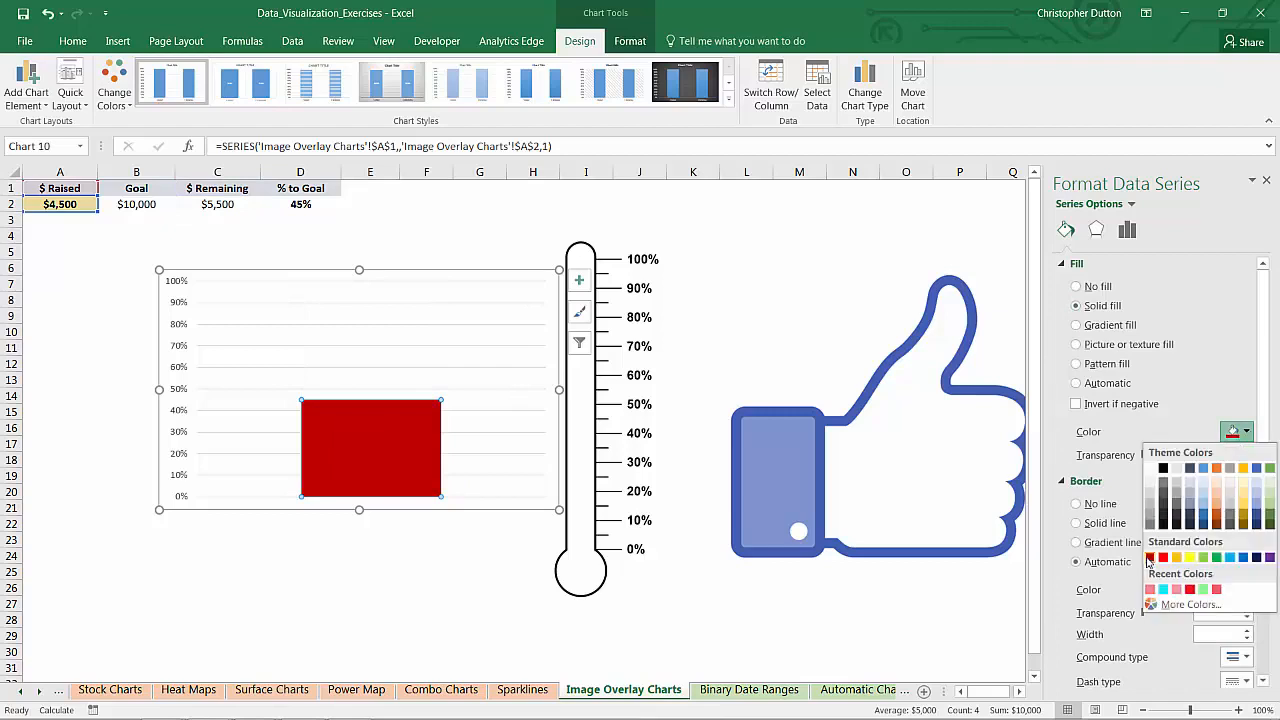
click(1151, 558)
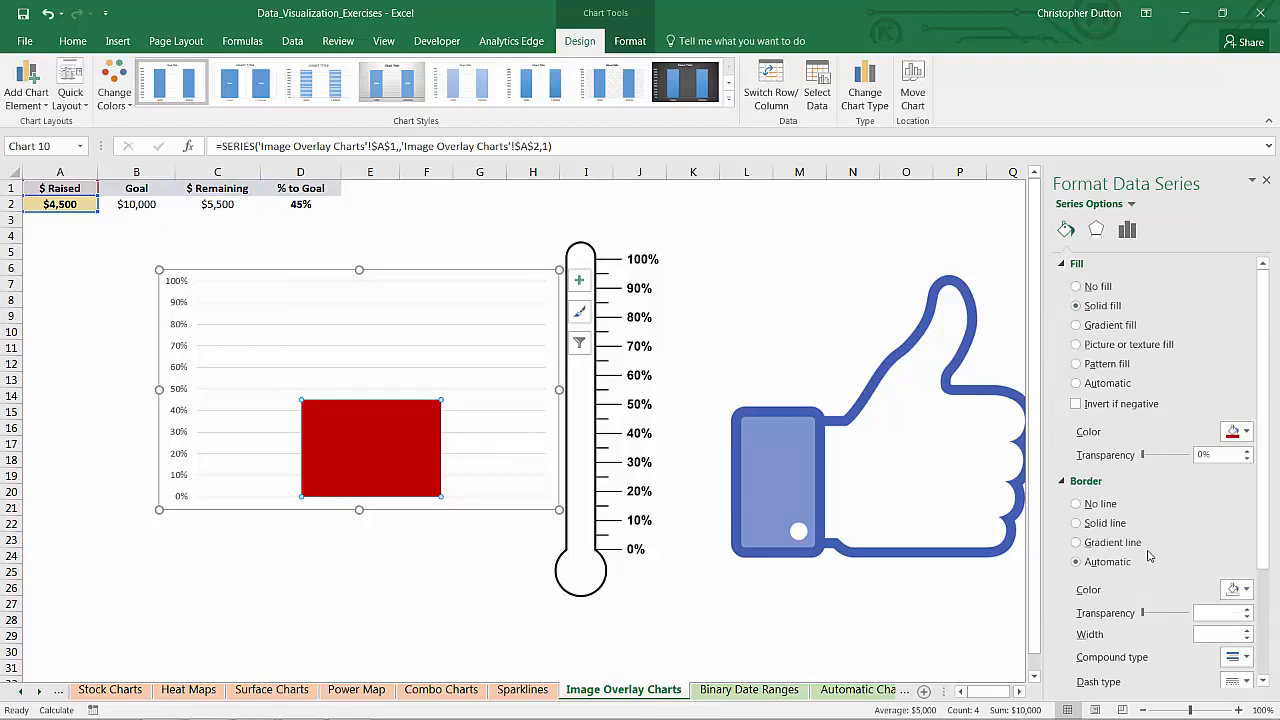
Narrow and size the chart over the thermometer scale, then delete its percentage axis
drag(559, 390, 370, 390)
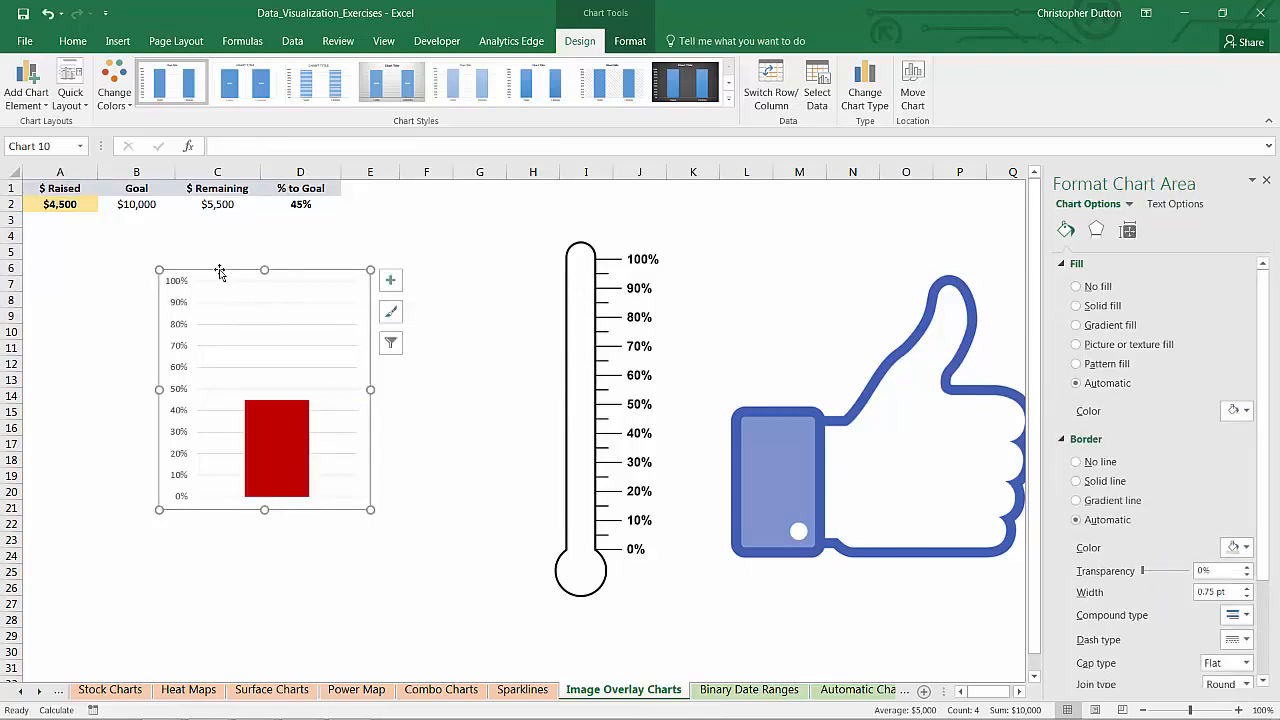
drag(220, 273, 720, 246)
drag(767, 485, 767, 562)
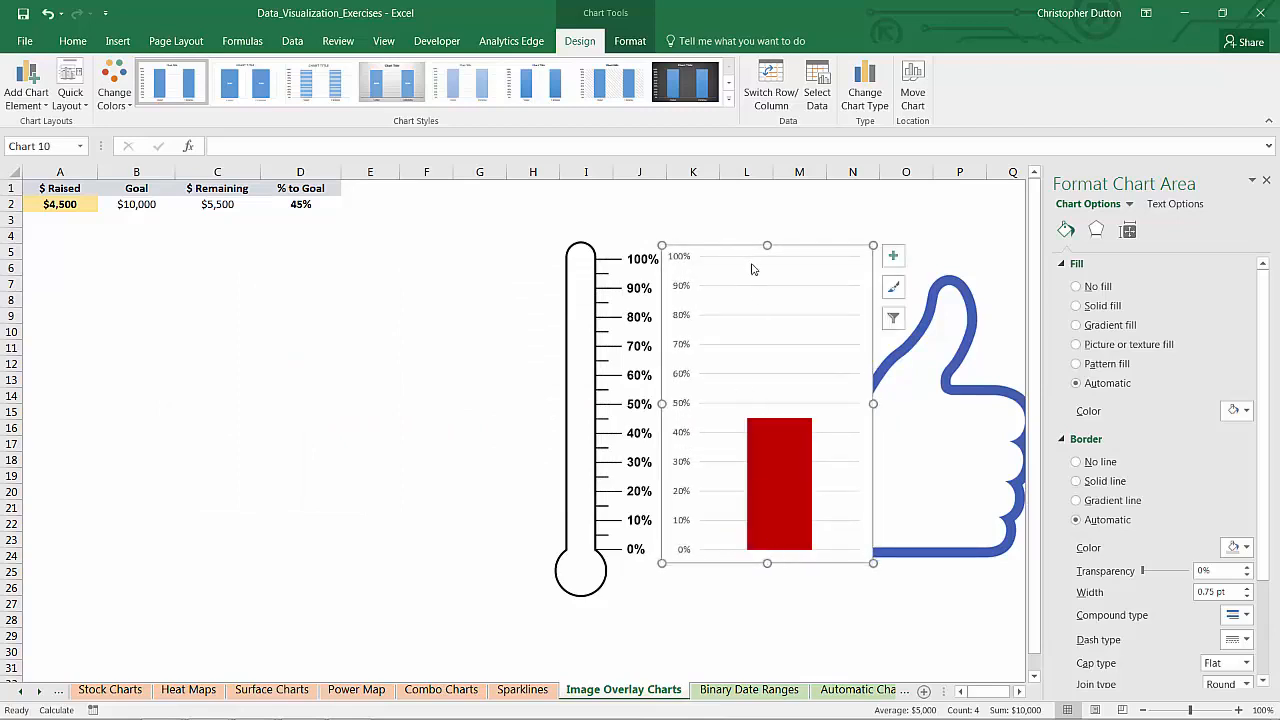
drag(767, 245, 766, 247)
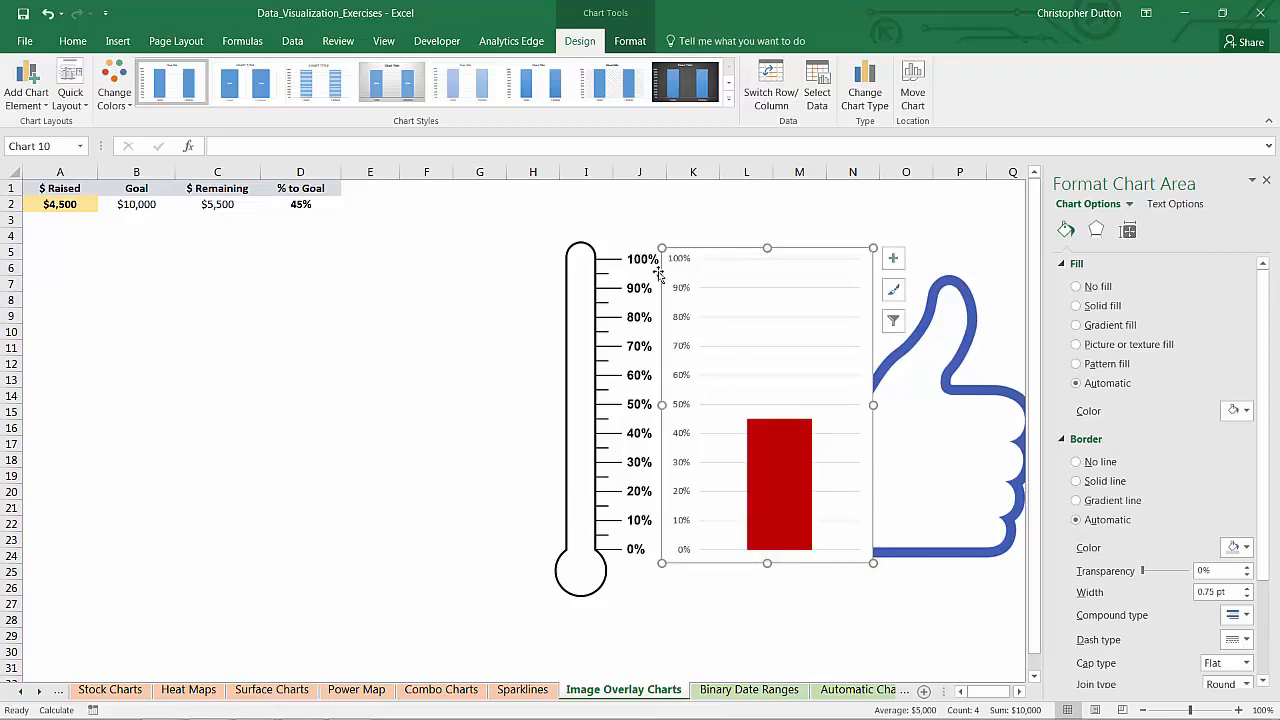
click(676, 292)
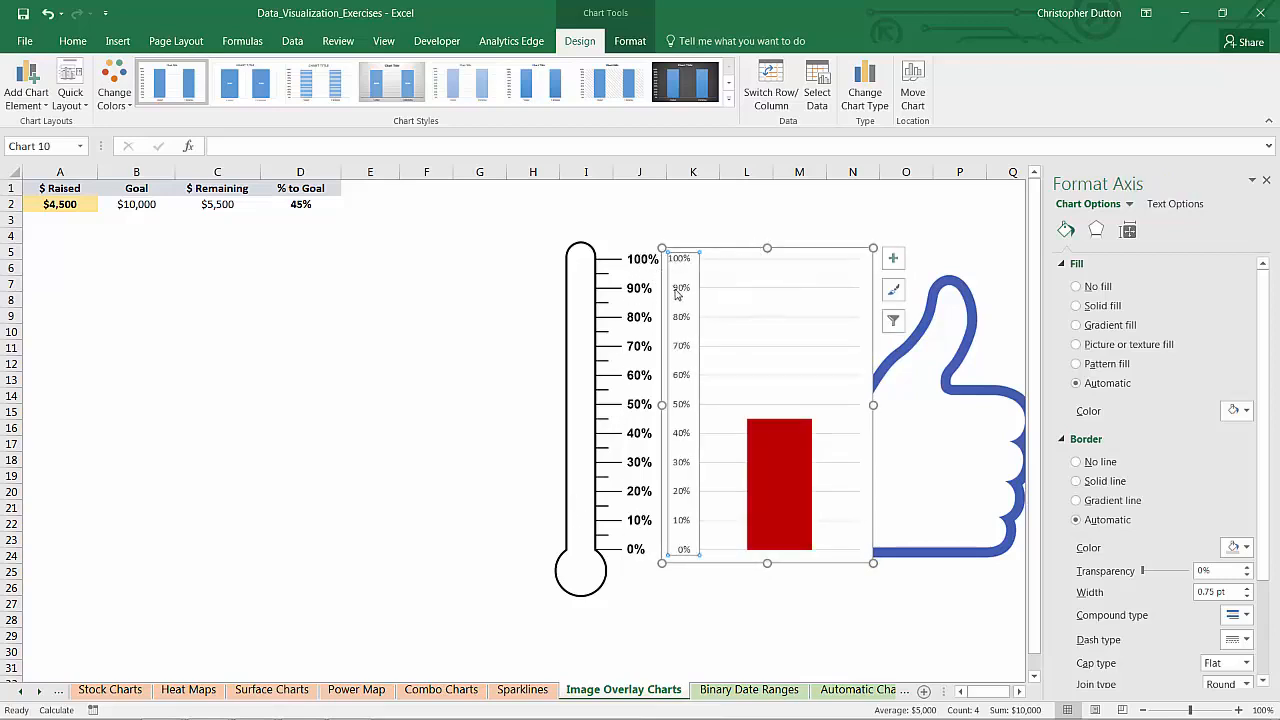
key(Delete)
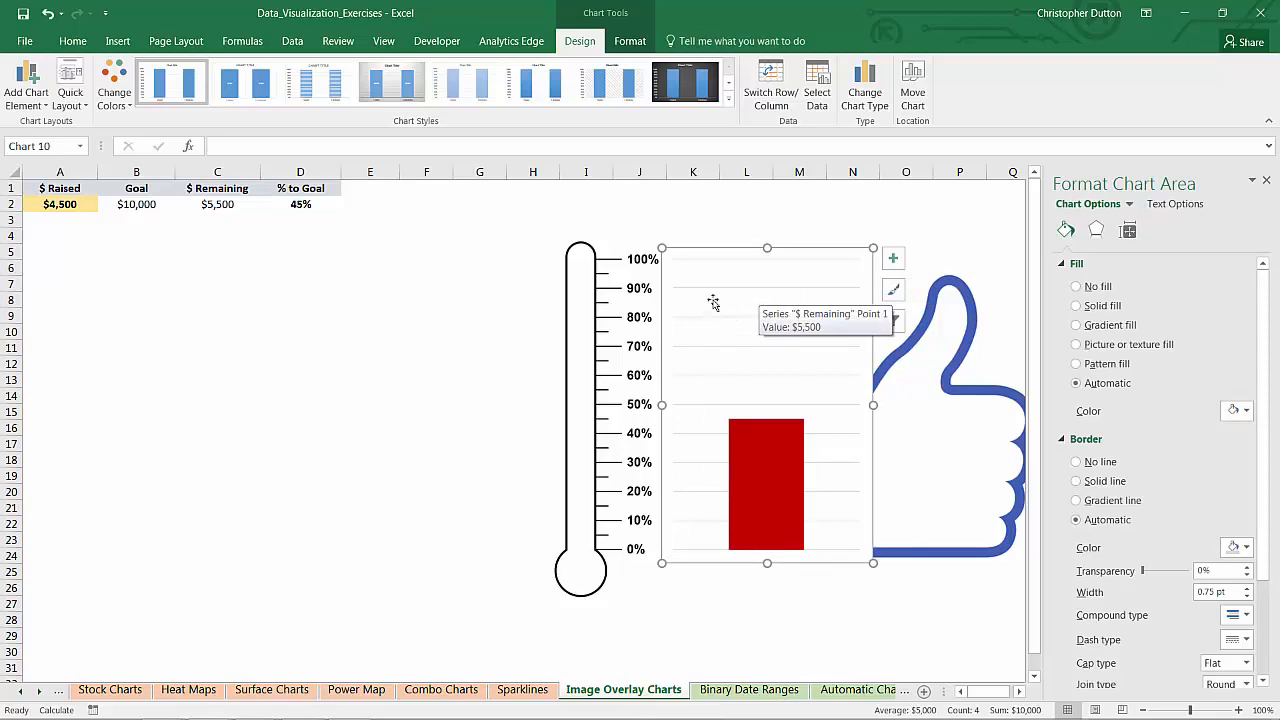
Give the chart area No fill and No border
right_click(678, 253)
click(724, 574)
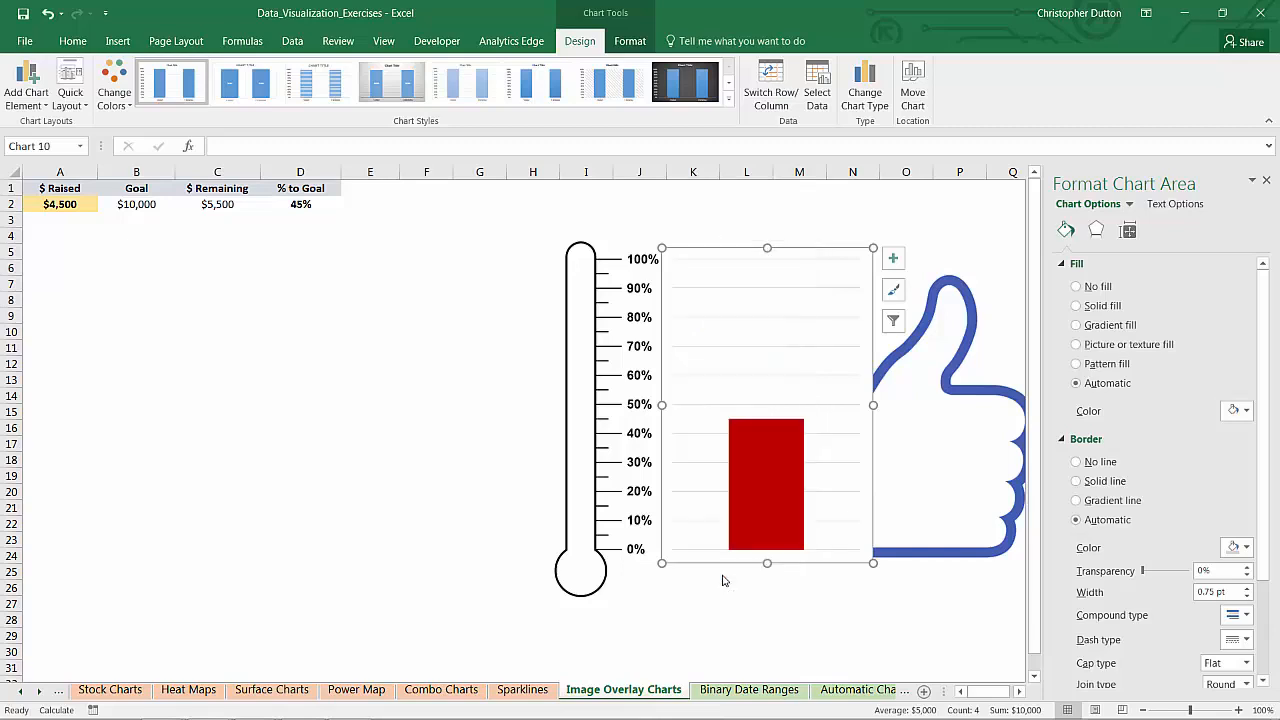
click(1077, 287)
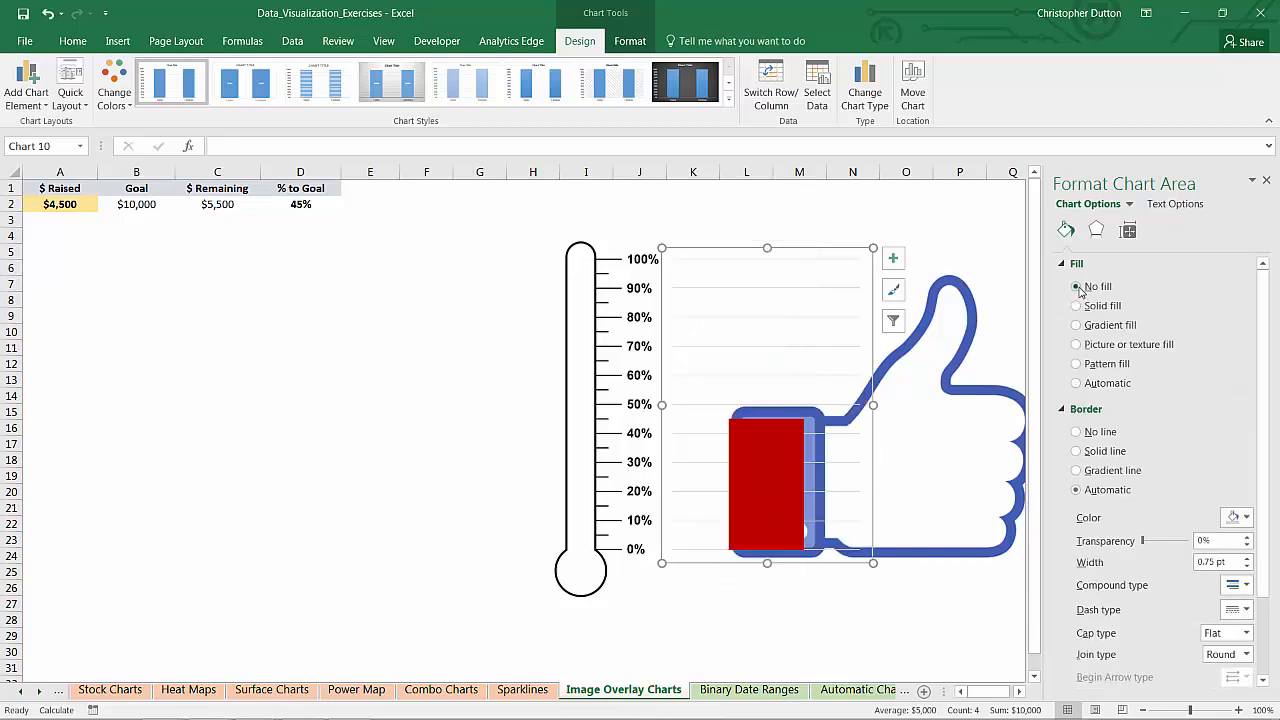
click(1075, 431)
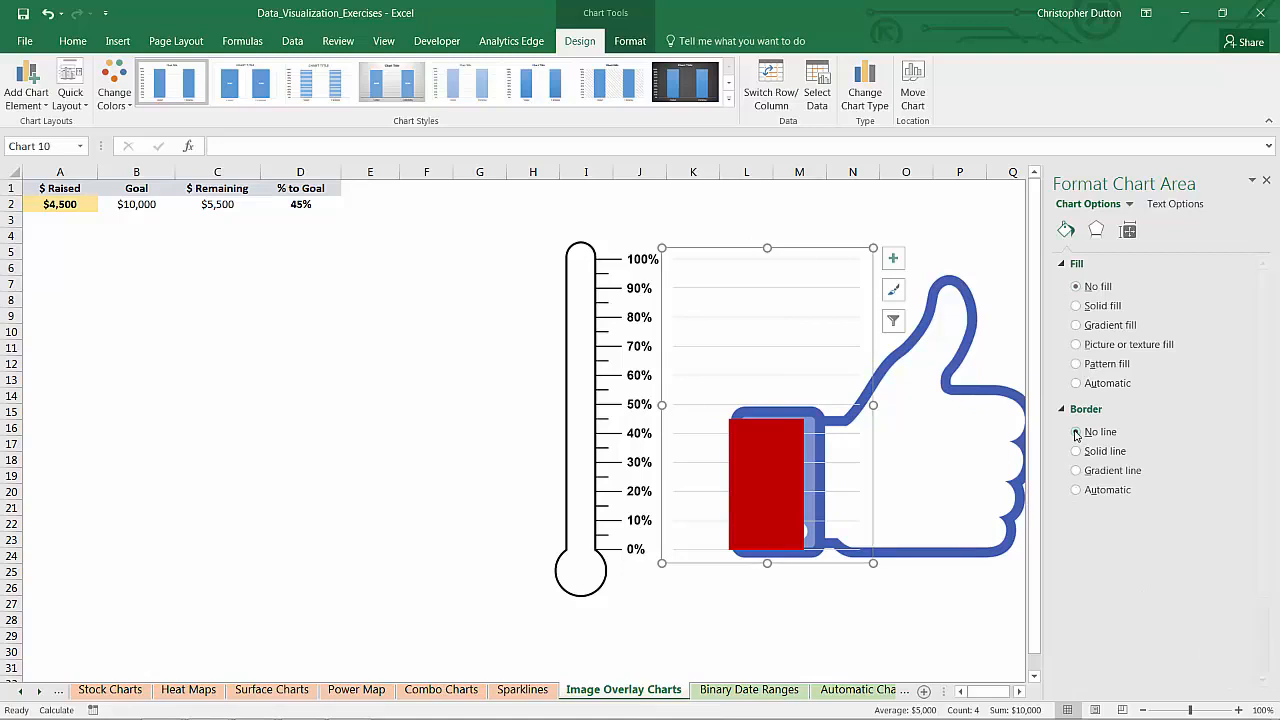
Set the red series gap width to 0% and narrow the chart from the right
right_click(754, 447)
click(808, 602)
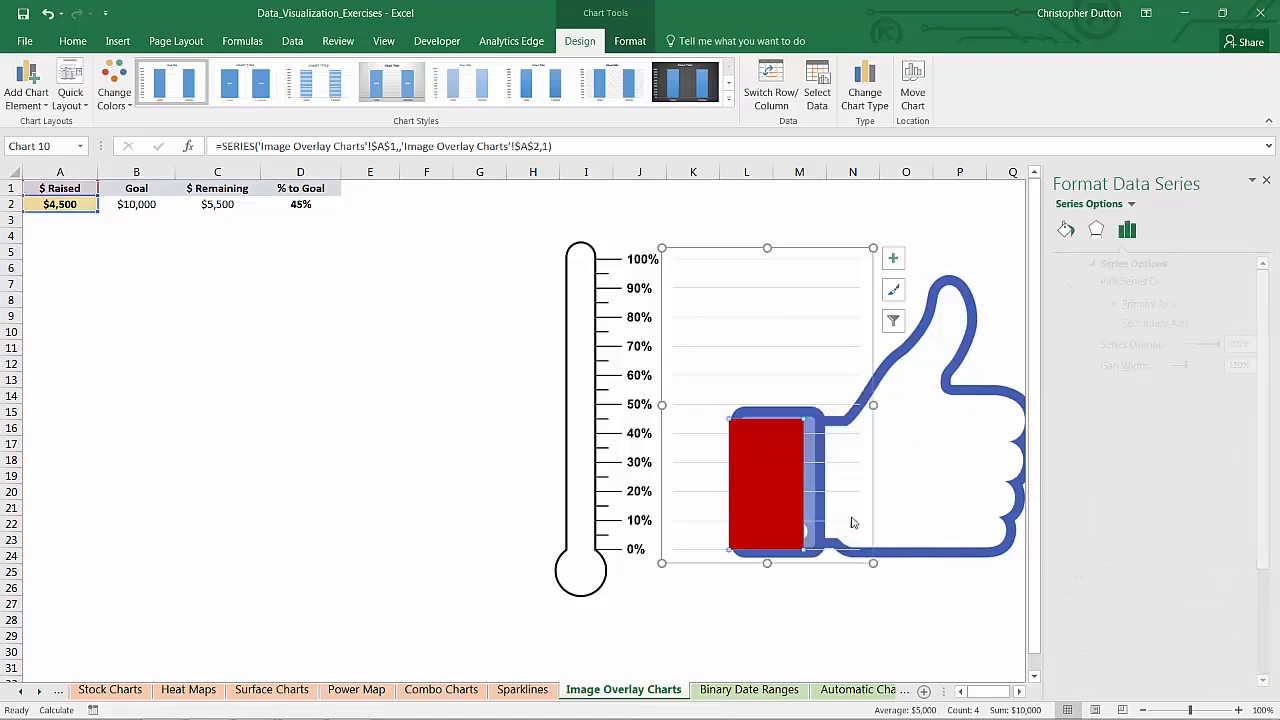
drag(1145, 366, 1078, 383)
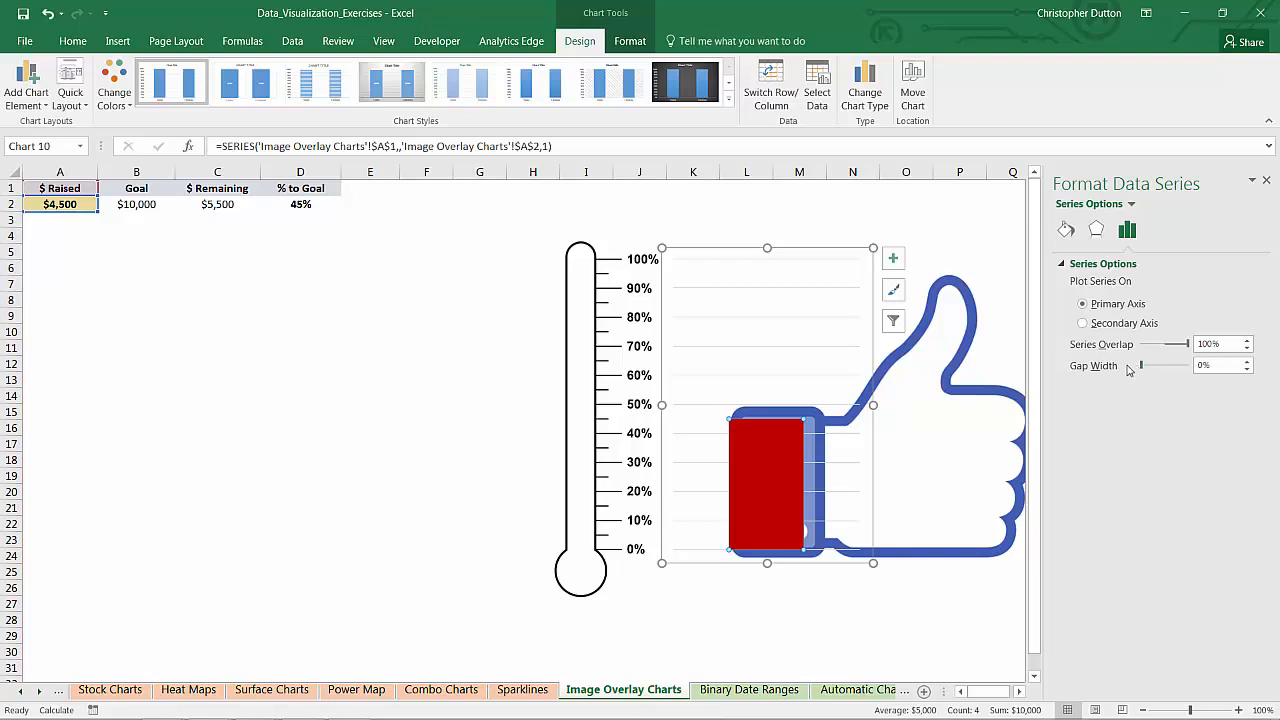
drag(868, 404, 819, 404)
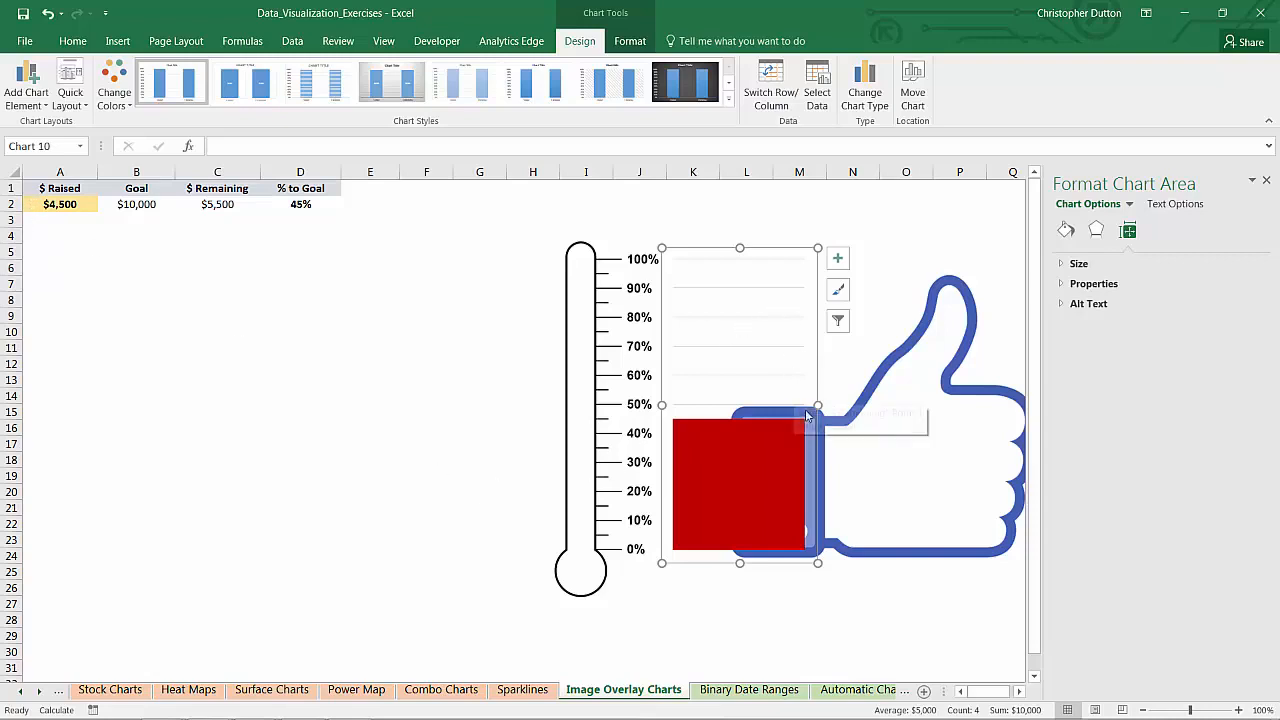
Narrow the chart to the tube width, move it into the tube, and send it to back
drag(817, 404, 781, 404)
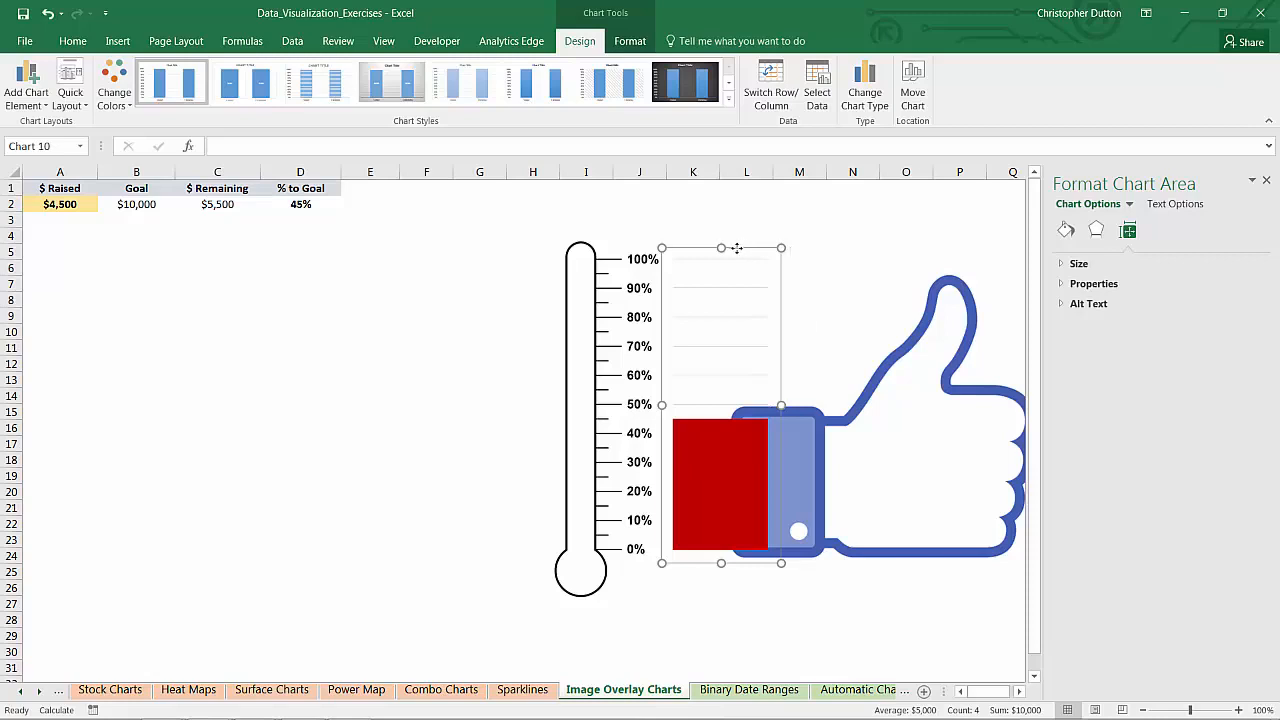
drag(744, 251, 617, 249)
right_click(617, 249)
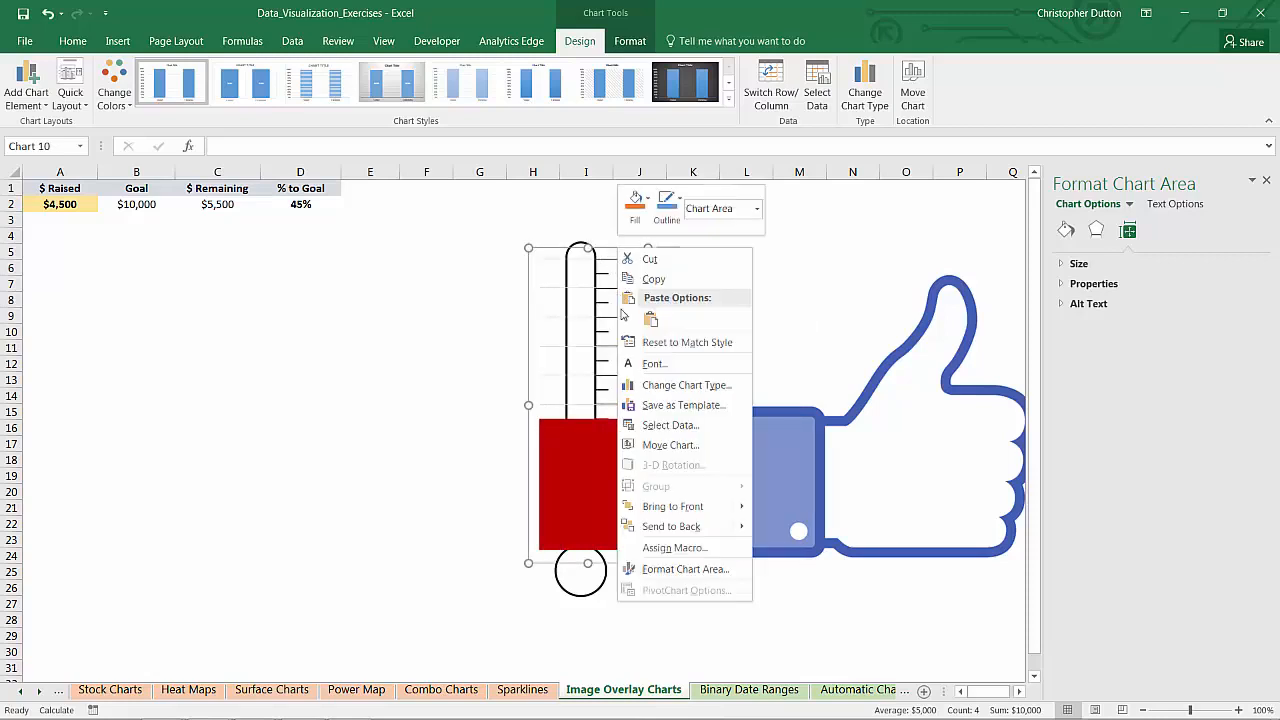
click(672, 527)
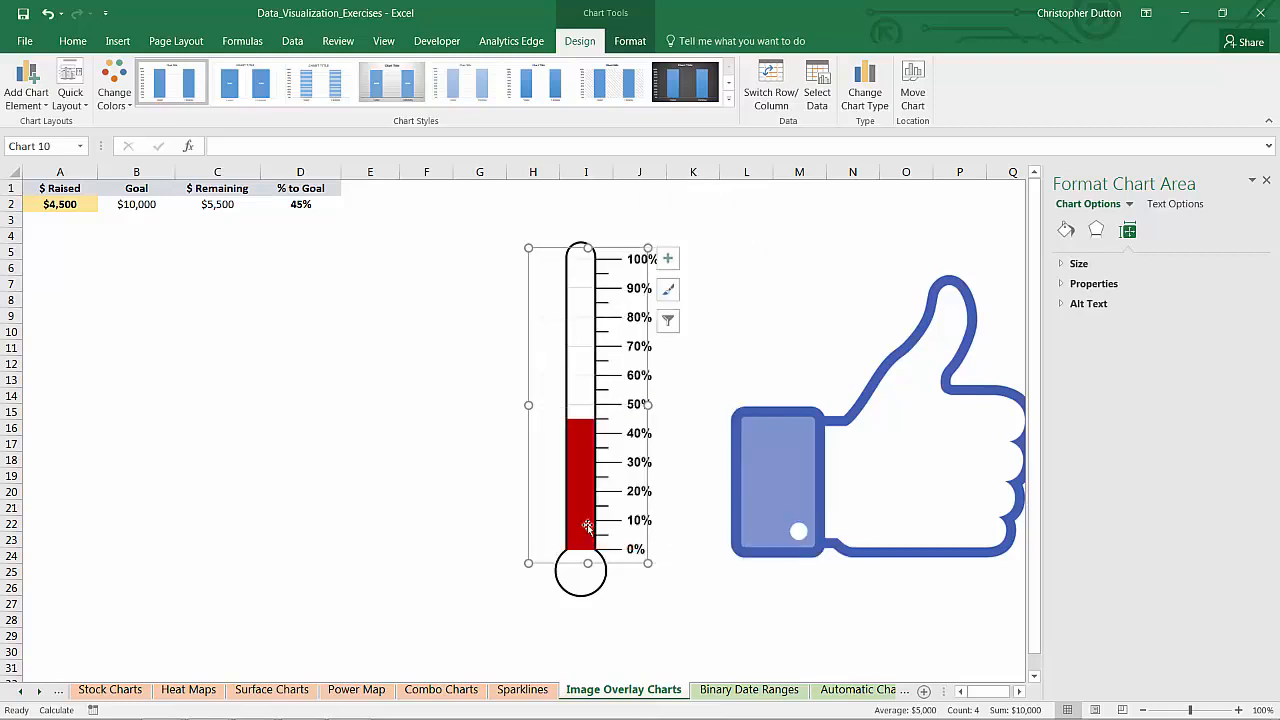
click(459, 514)
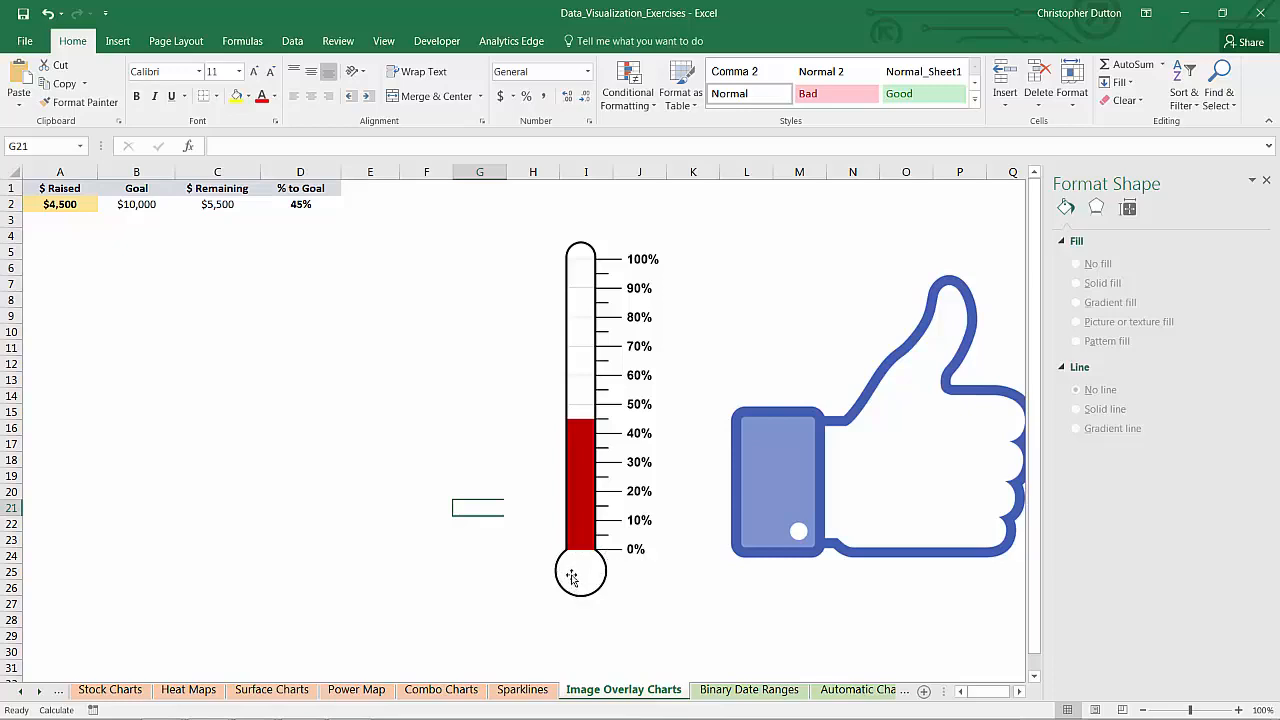
Draw an oval shape over the thermometer bulb
click(429, 595)
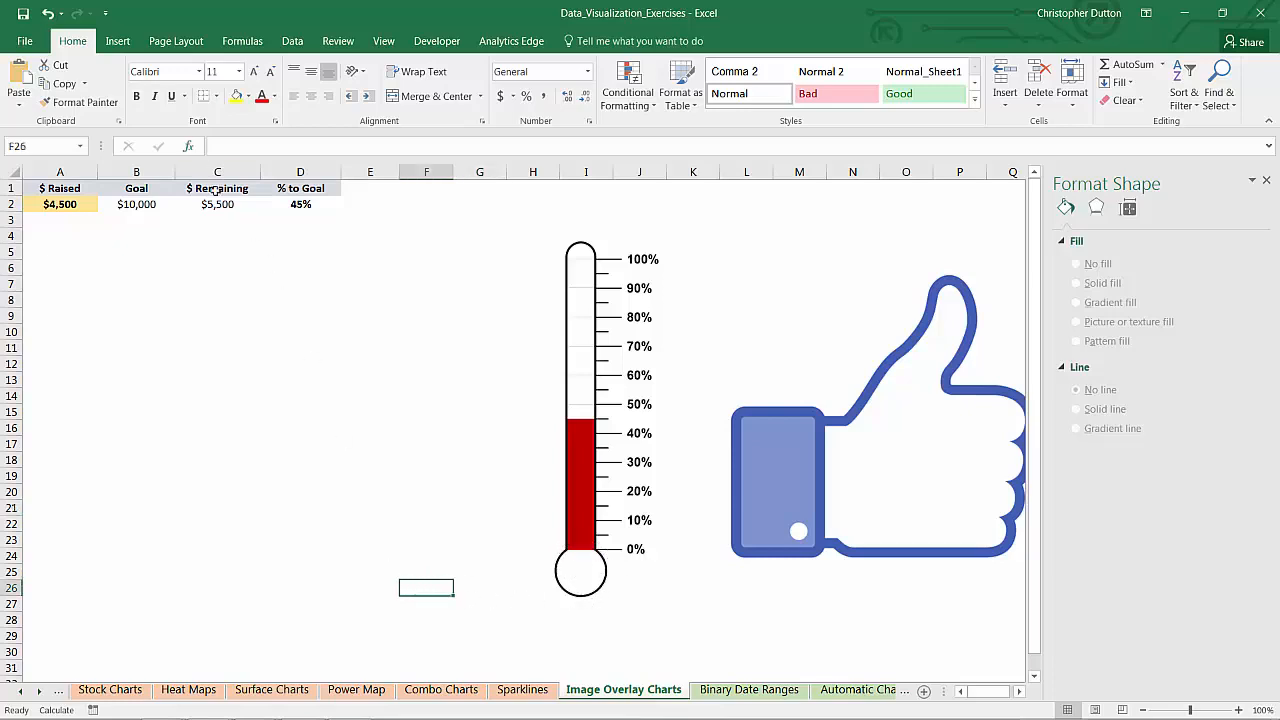
click(117, 41)
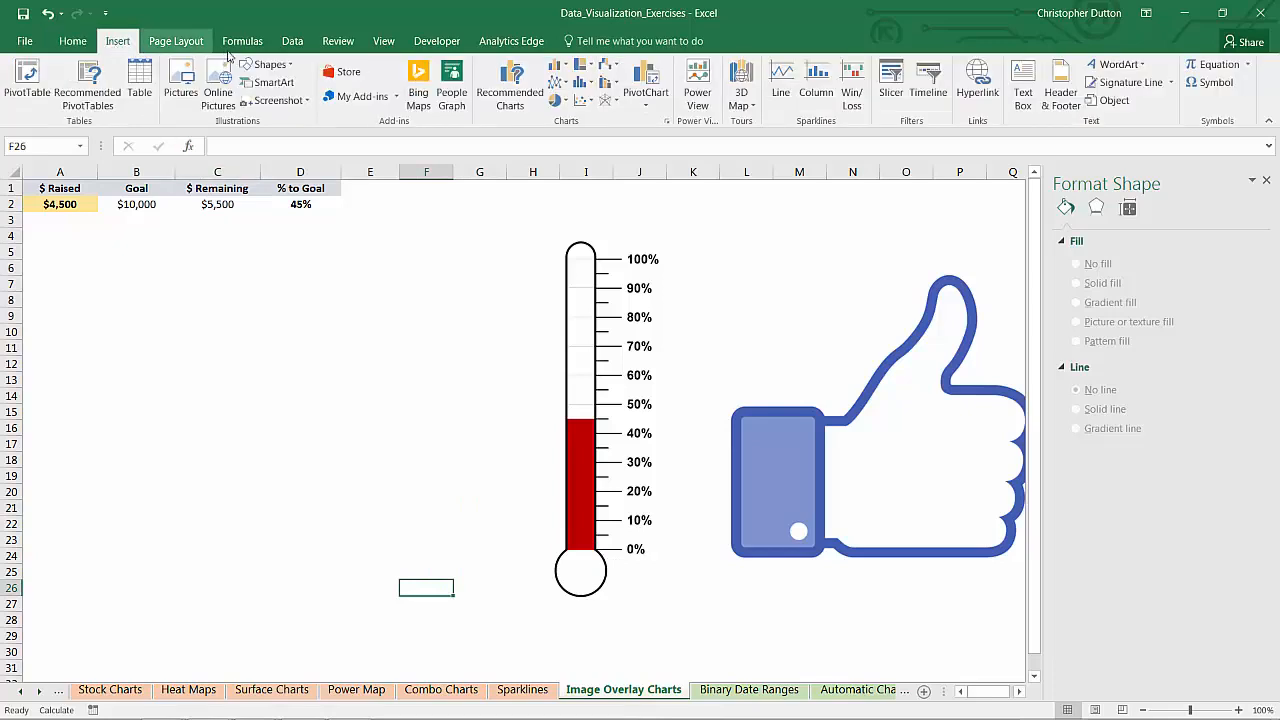
click(283, 68)
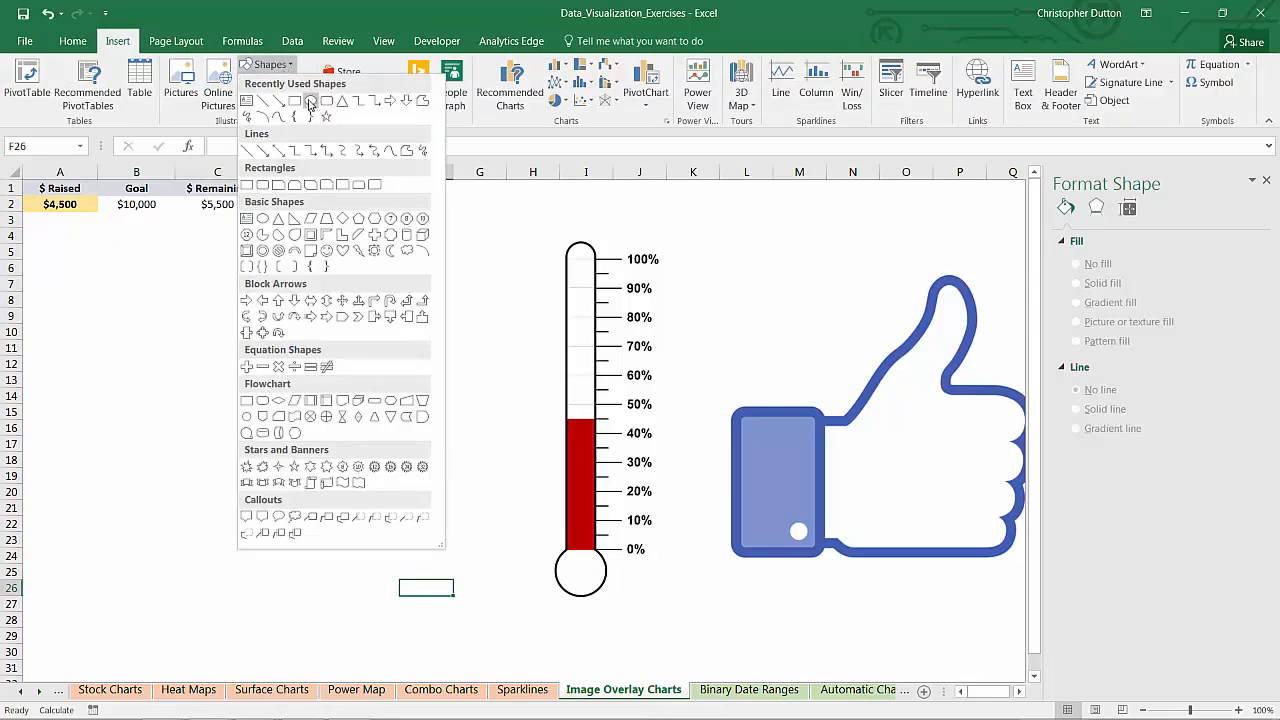
click(310, 101)
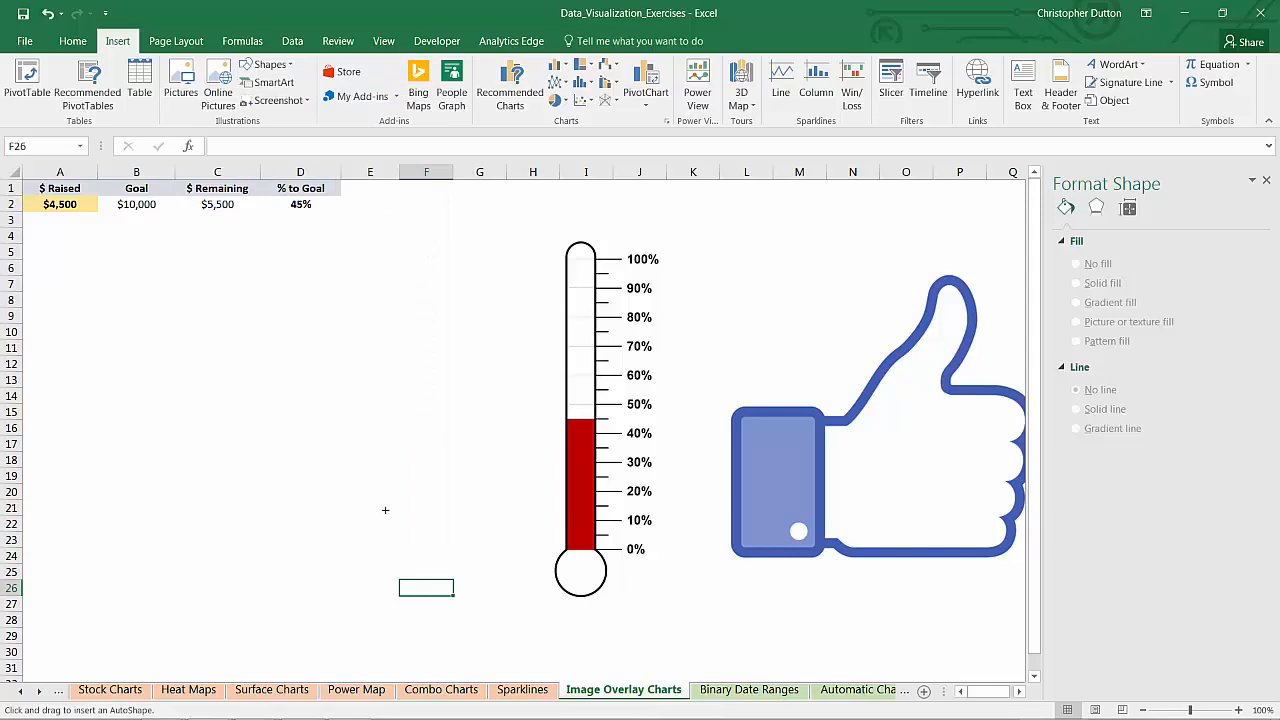
mouse_move(363, 515)
mouse_down()
mouse_move(418, 564)
mouse_move(494, 562)
mouse_move(553, 580)
mouse_move(587, 570)
mouse_up()
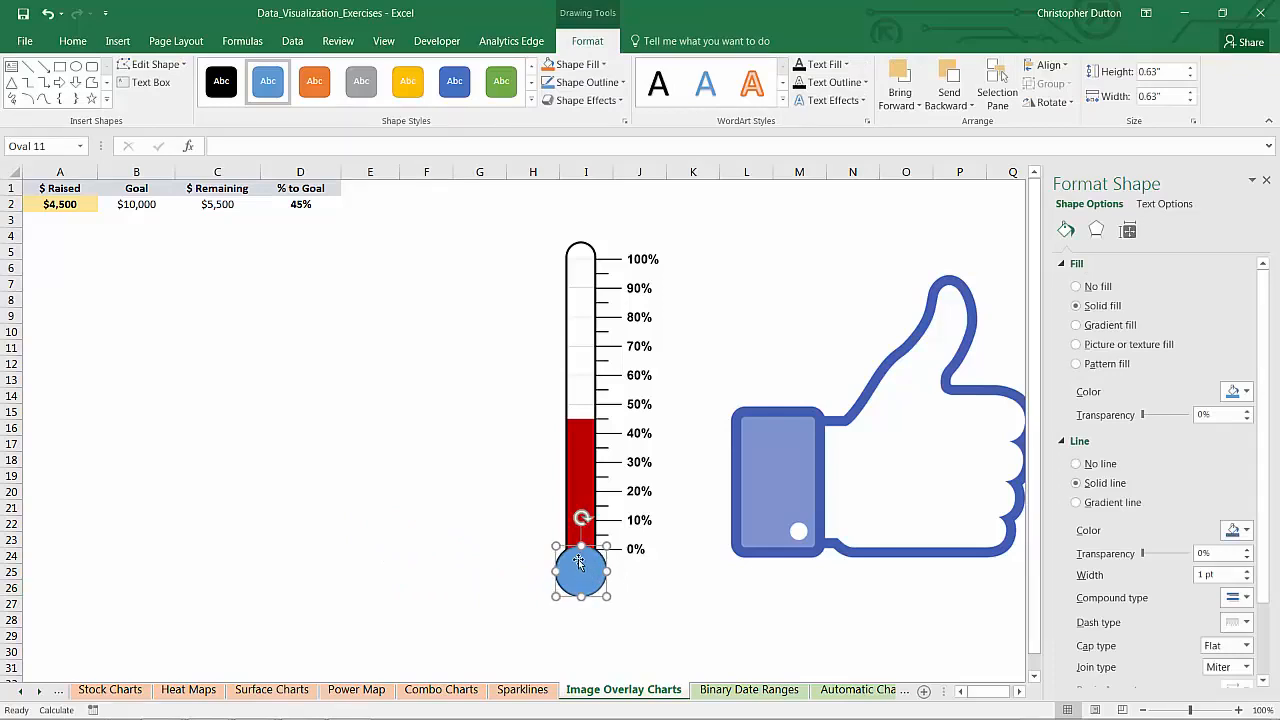
Fill the circle red with no outline and send it behind the thermometer
click(1245, 391)
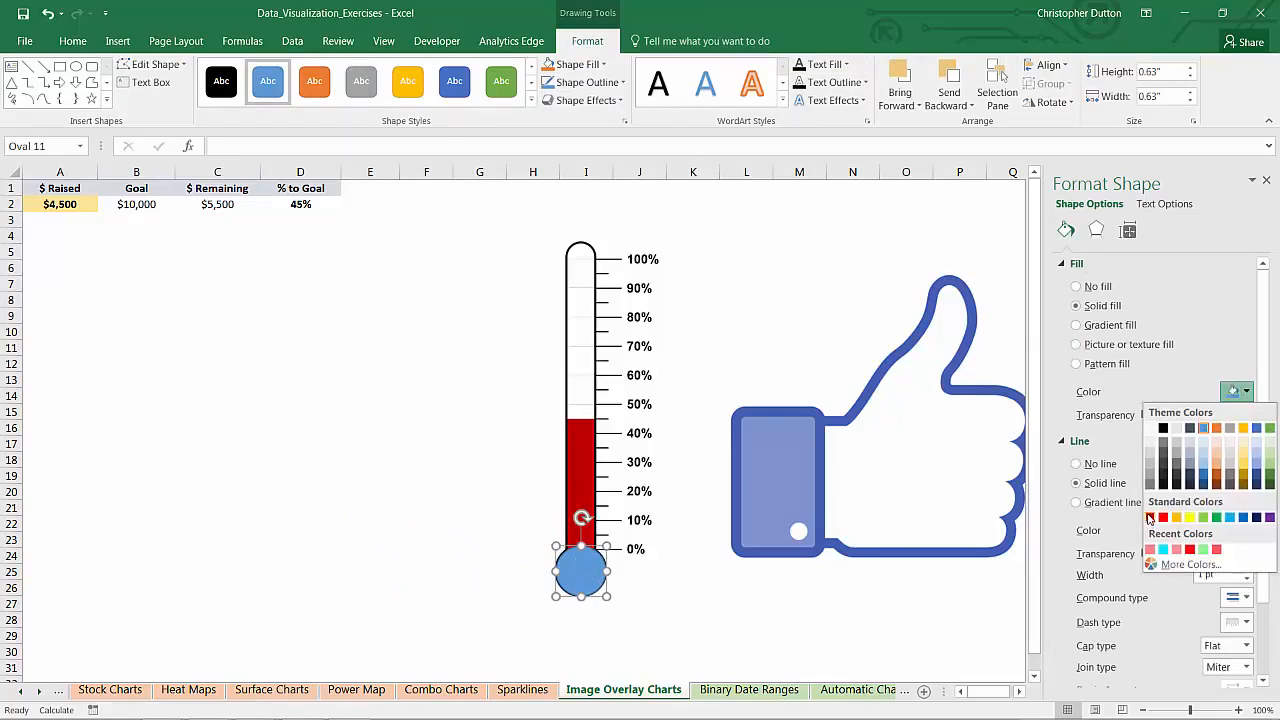
click(1150, 517)
click(1075, 464)
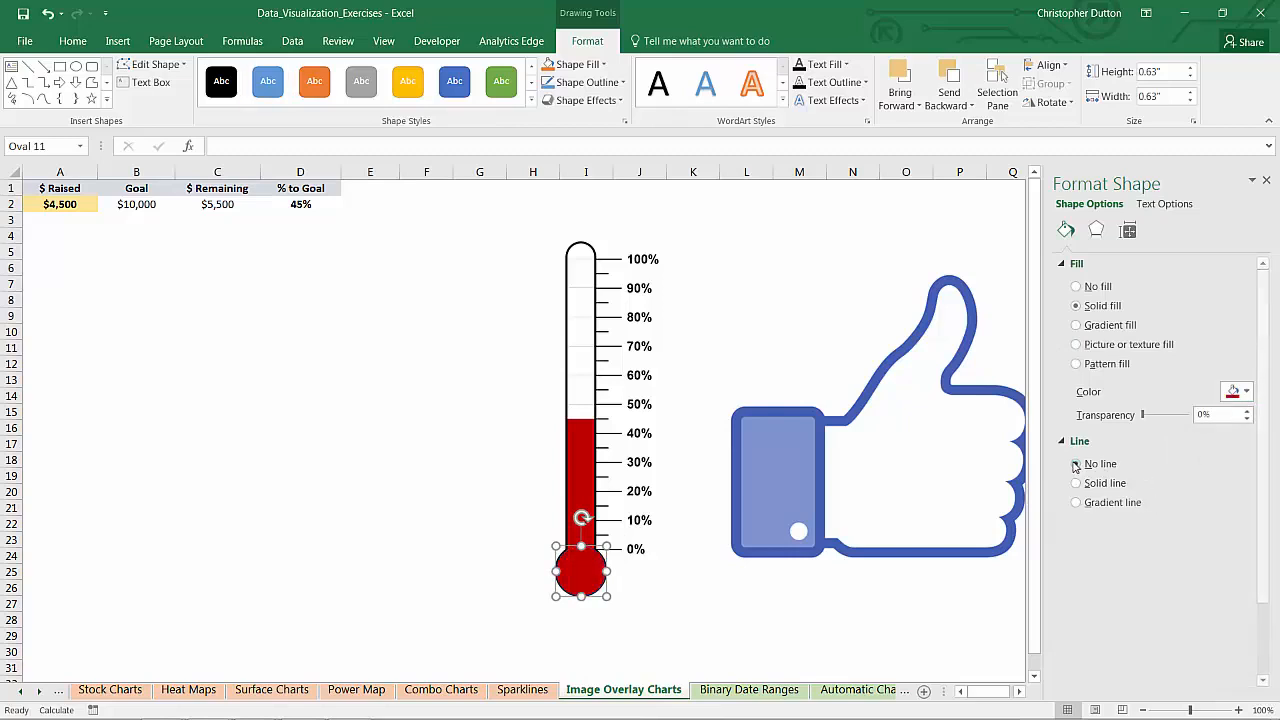
right_click(586, 568)
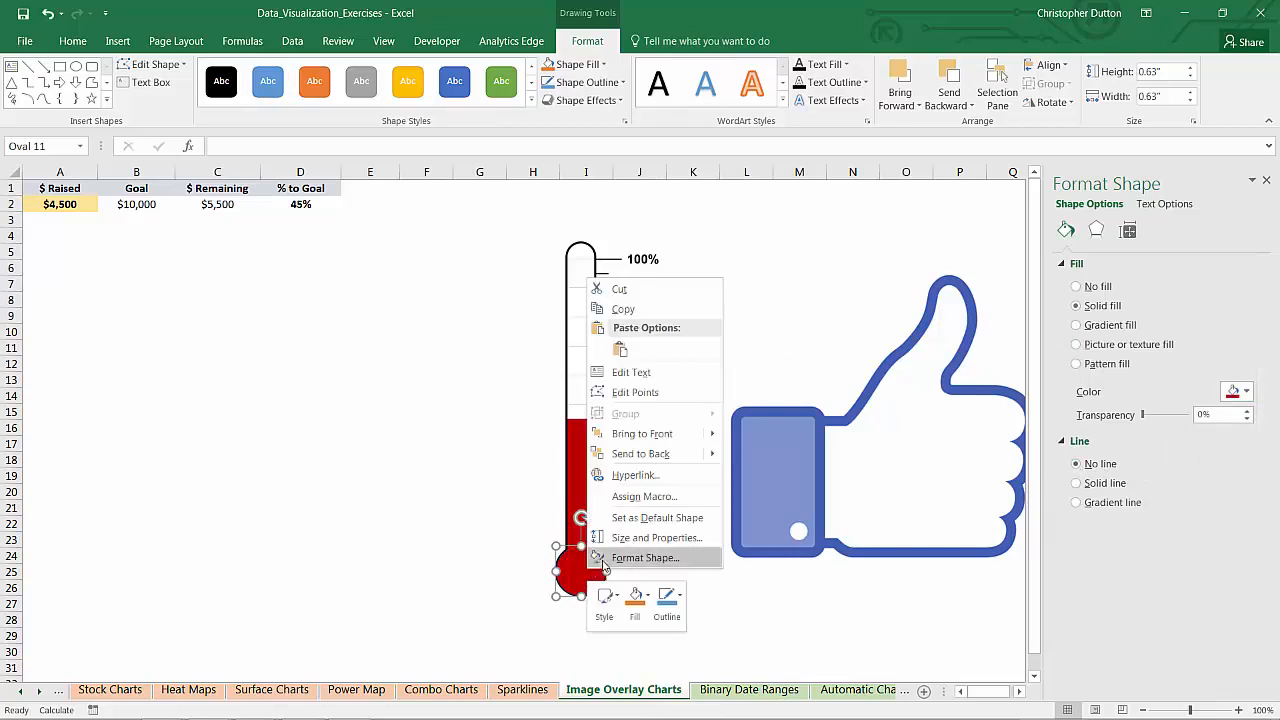
click(644, 456)
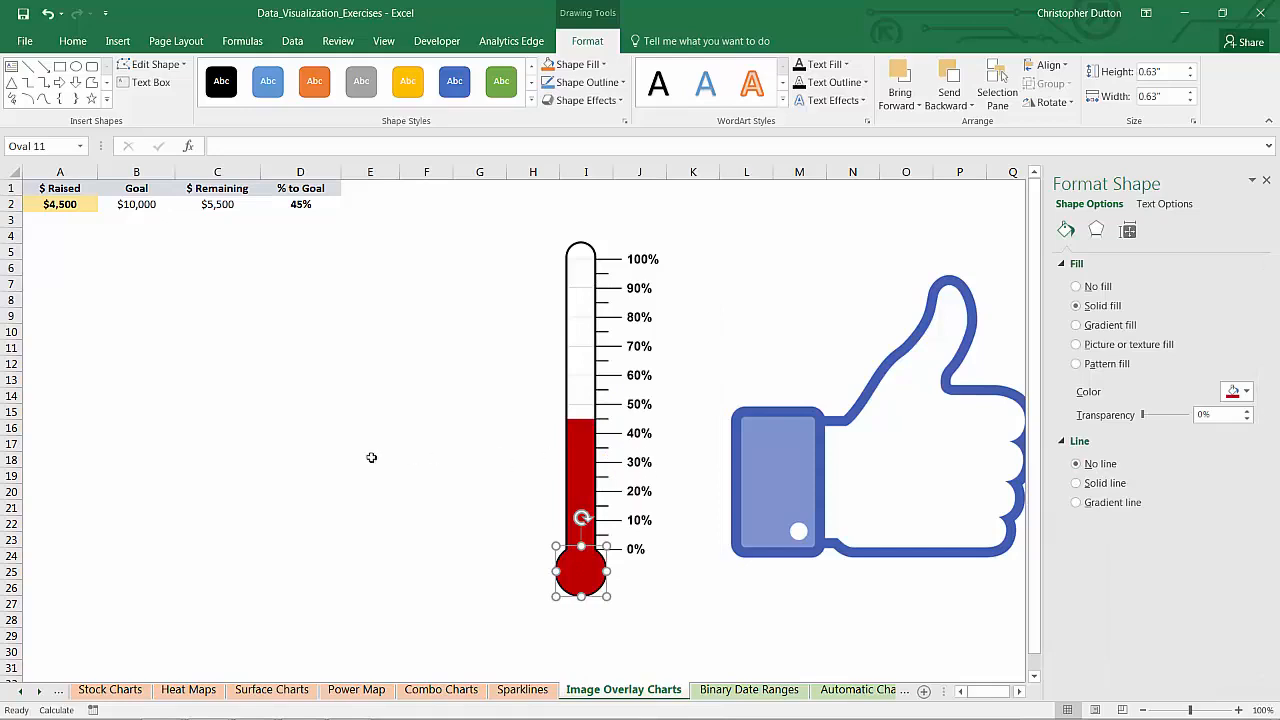
click(300, 455)
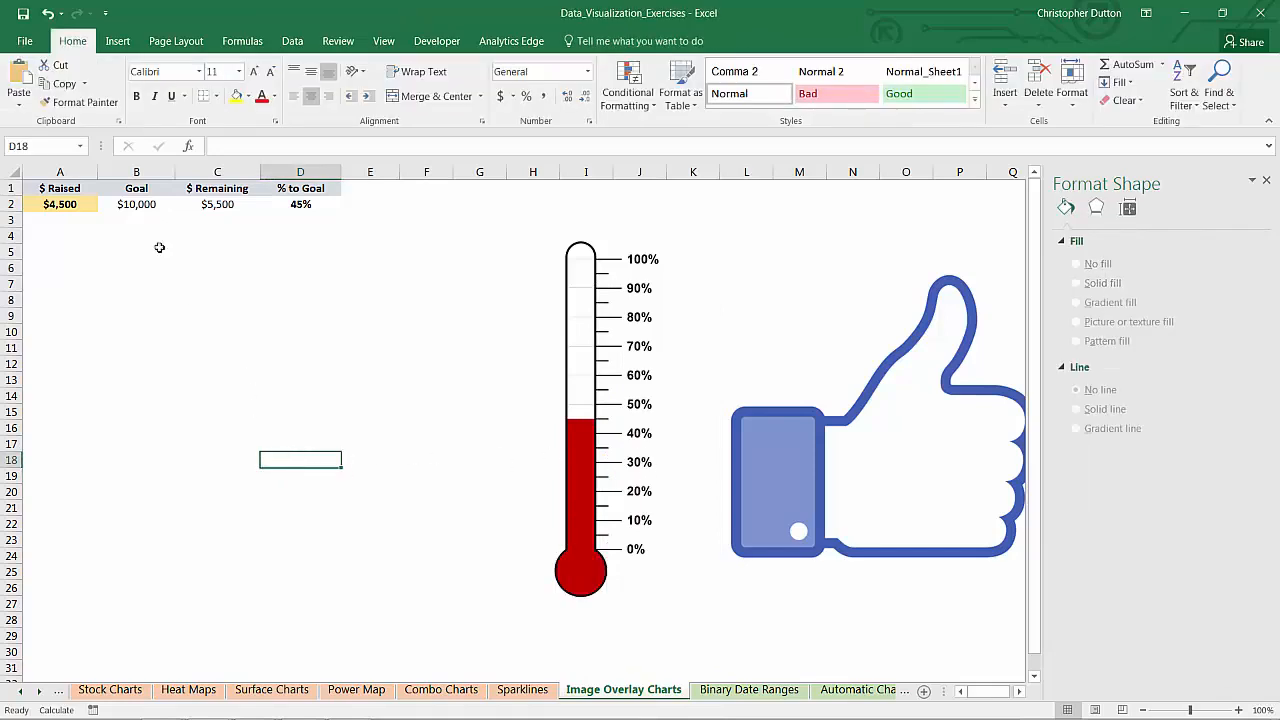
Enter 5800, then 8100, then 2,350 as the amount raised in A2
click(72, 201)
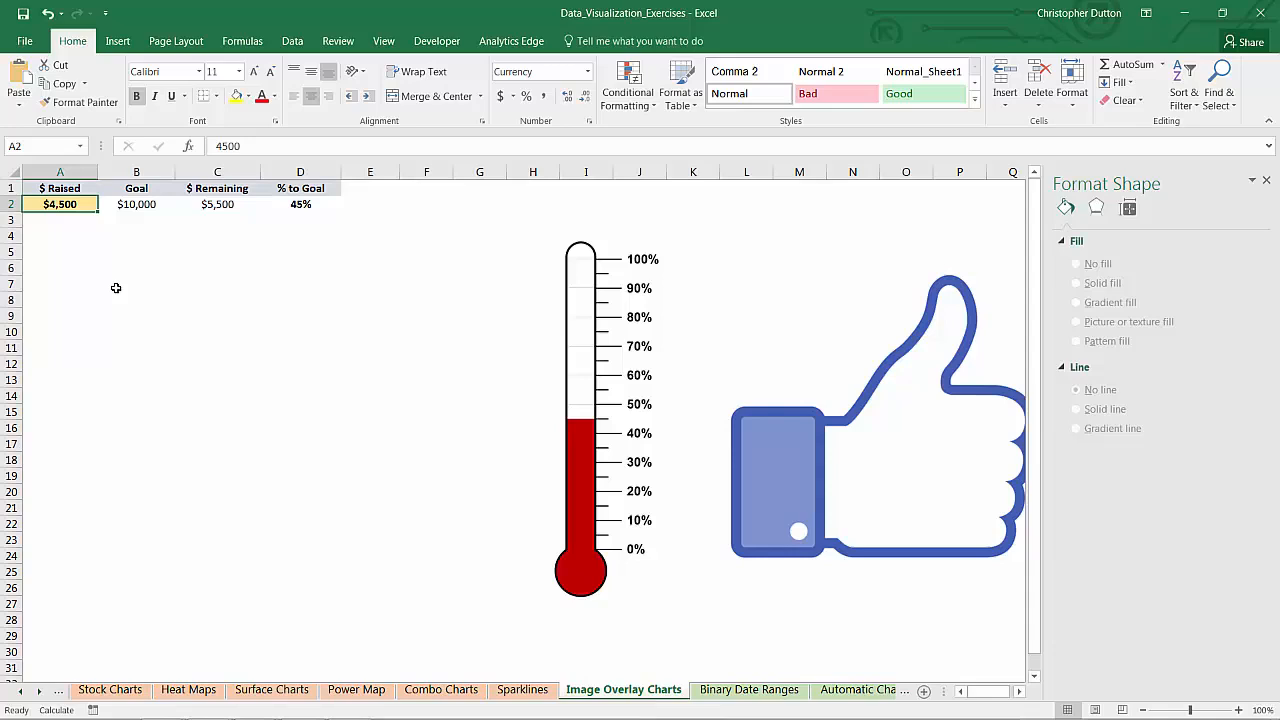
text(5800)
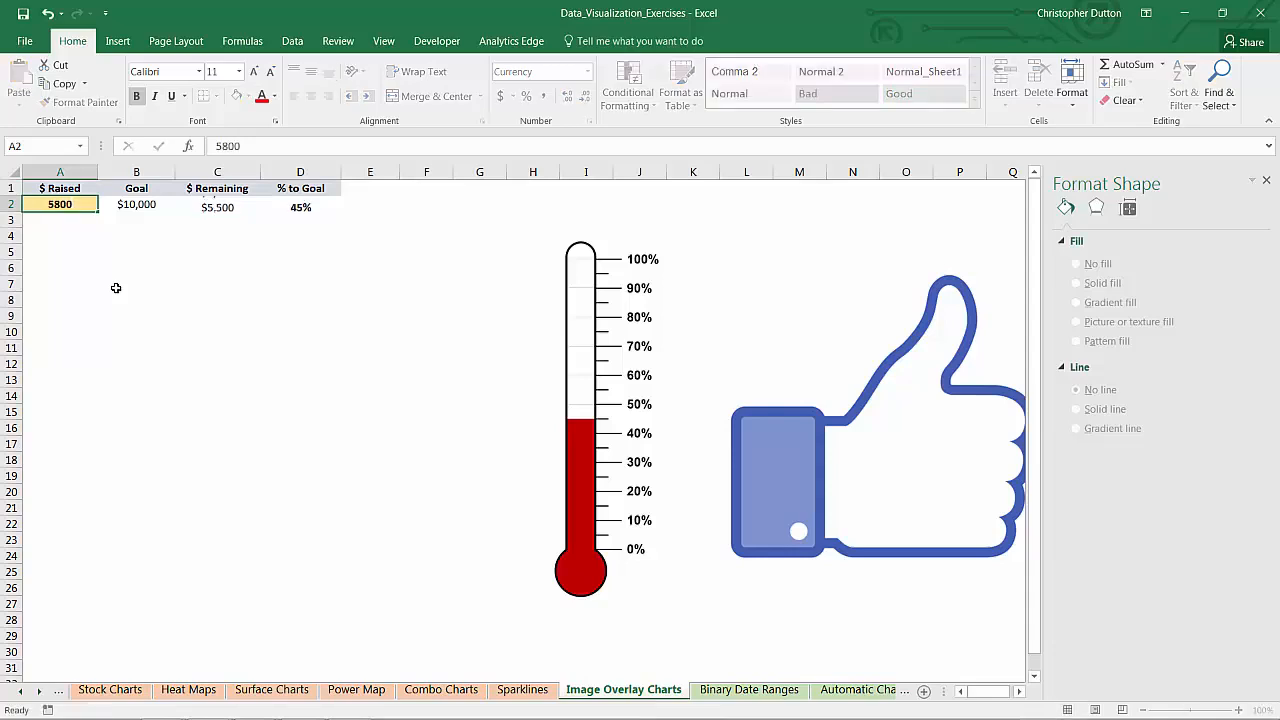
key(Return)
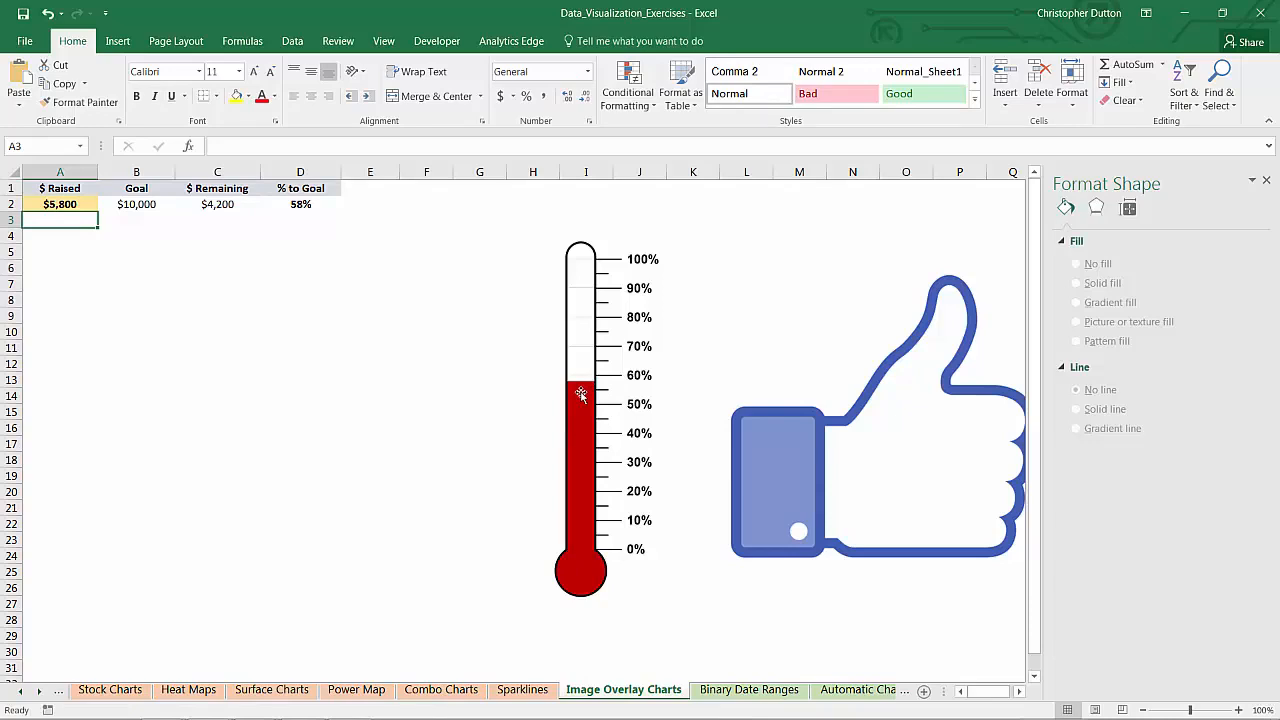
click(82, 205)
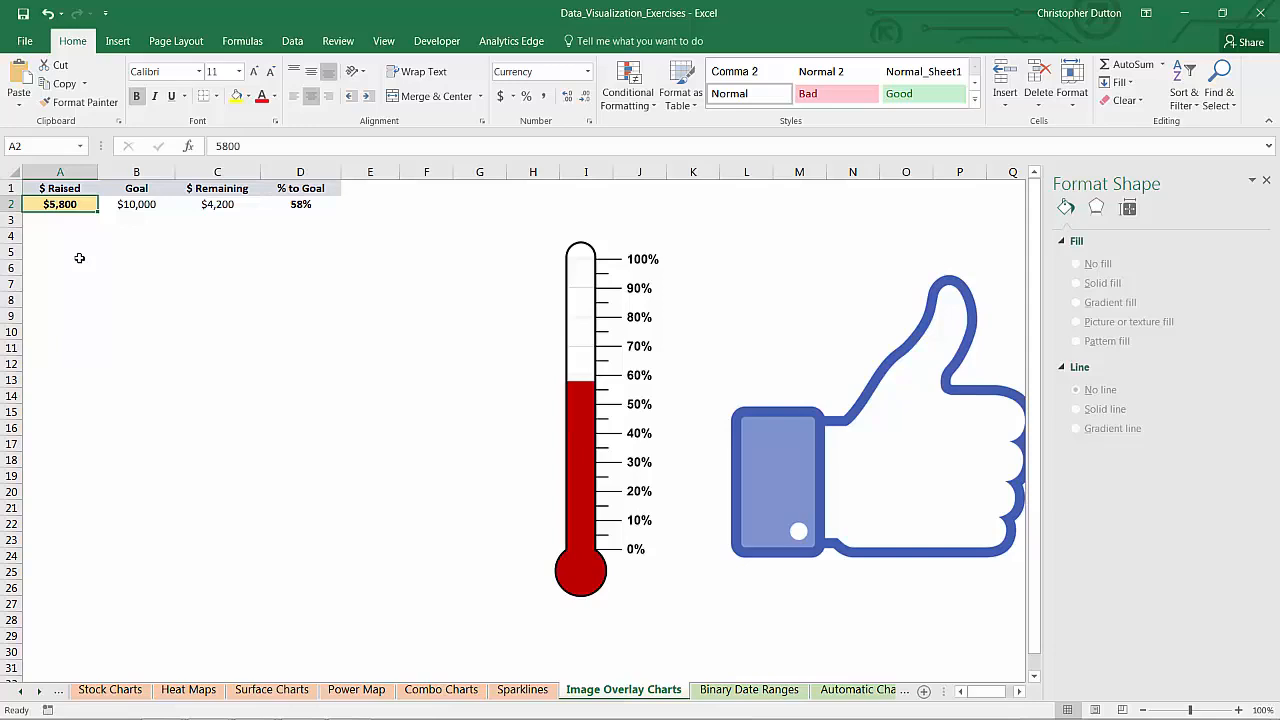
text(8100)
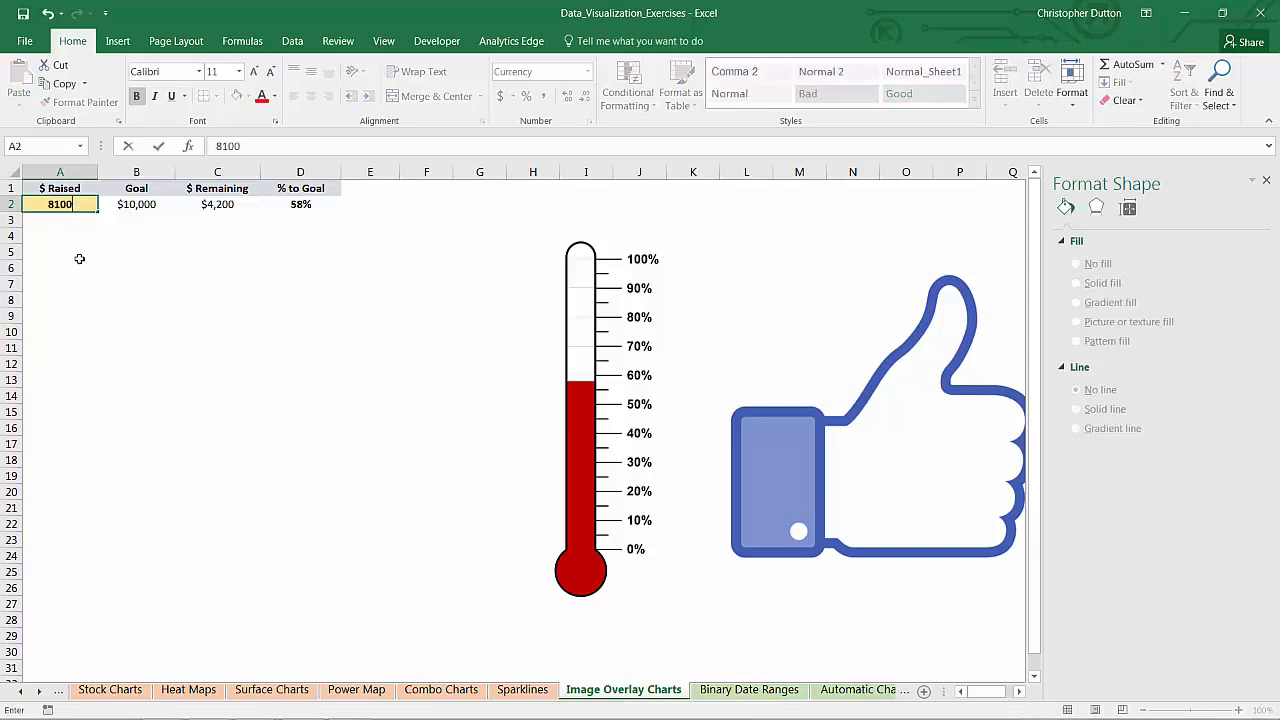
key(Return)
key(Up)
text(2,3)
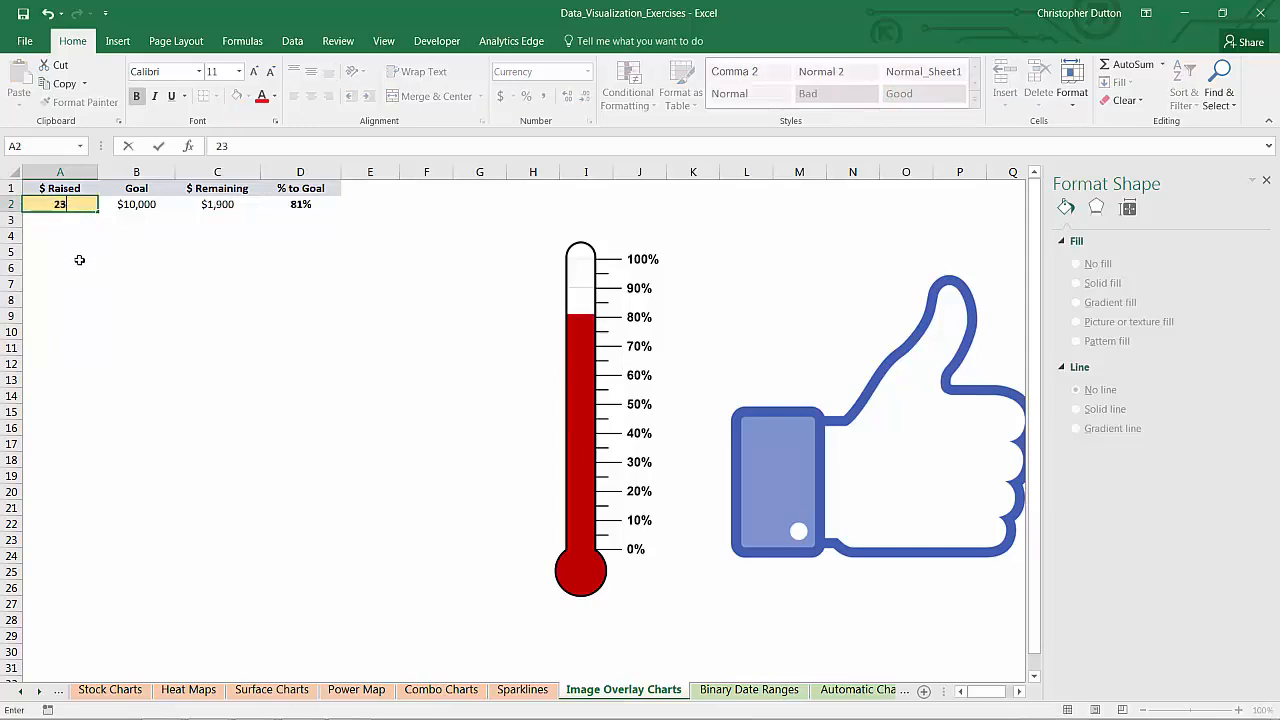
text(50)
key(Return)
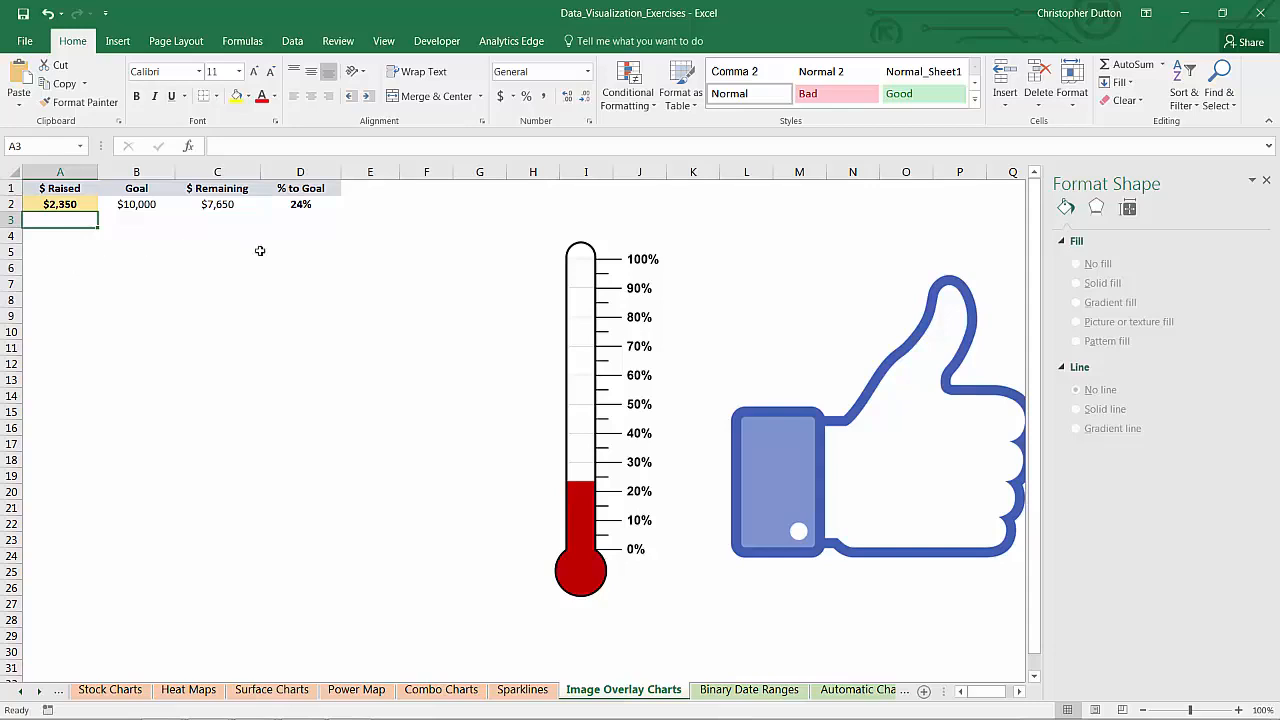
Move the thermometer aside, then copy the red bar chart and paste the copy at E5, shifted left
click(600, 312)
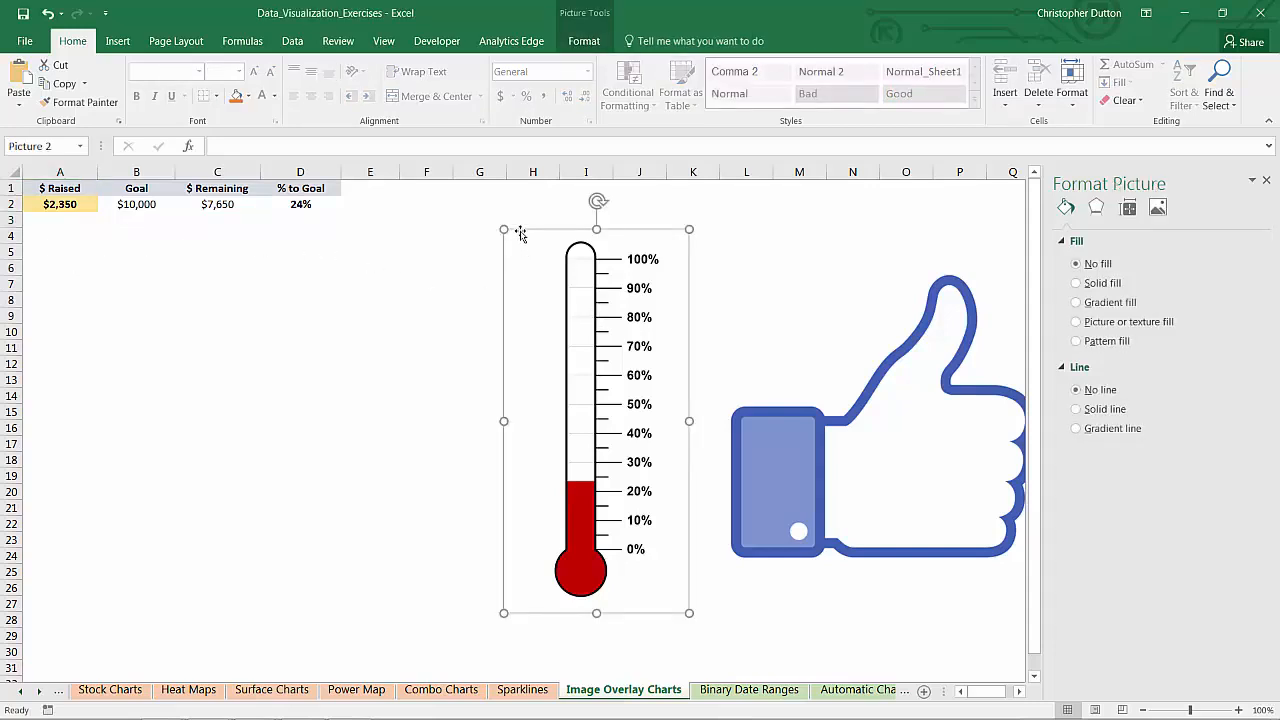
drag(524, 230, 643, 232)
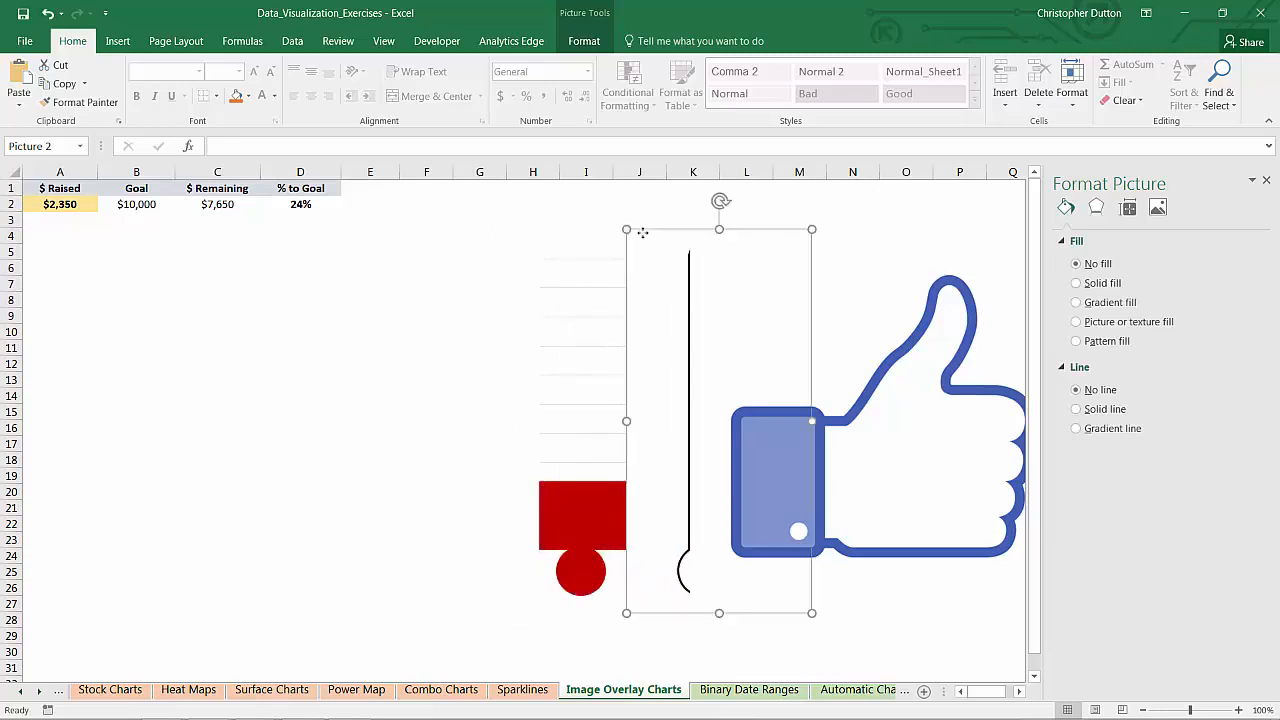
click(557, 248)
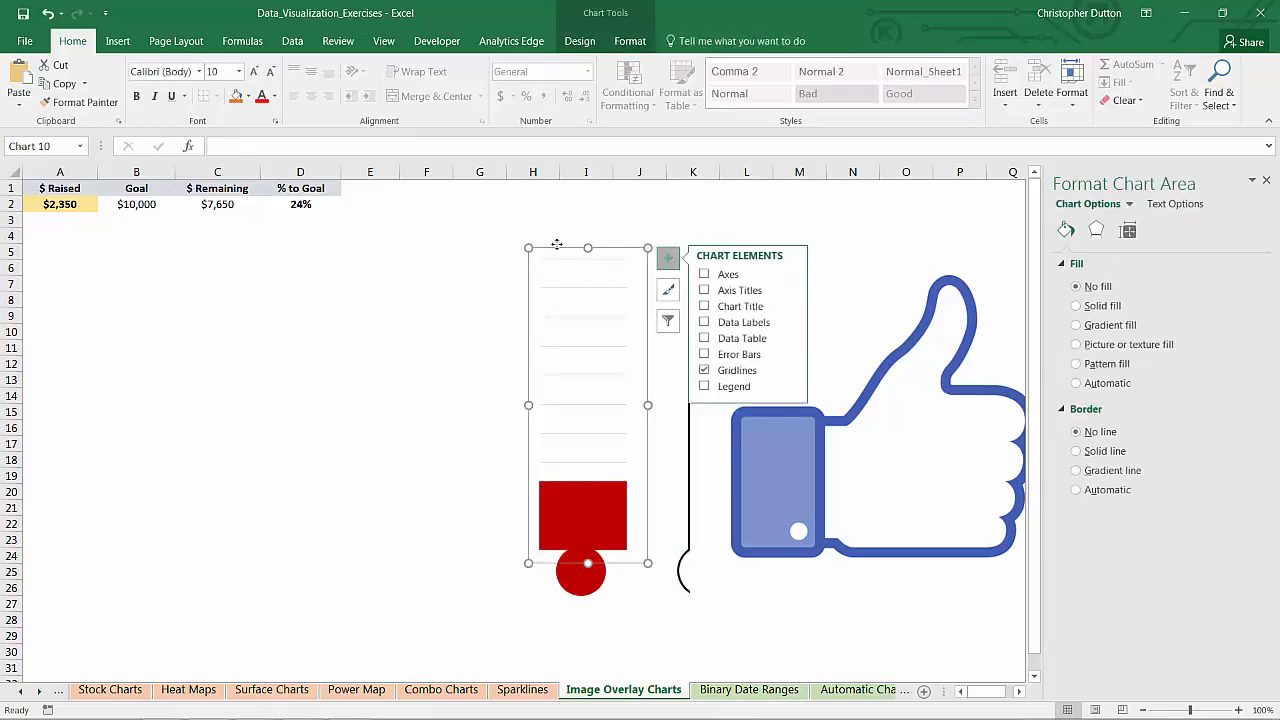
click(563, 253)
key(ctrl+c)
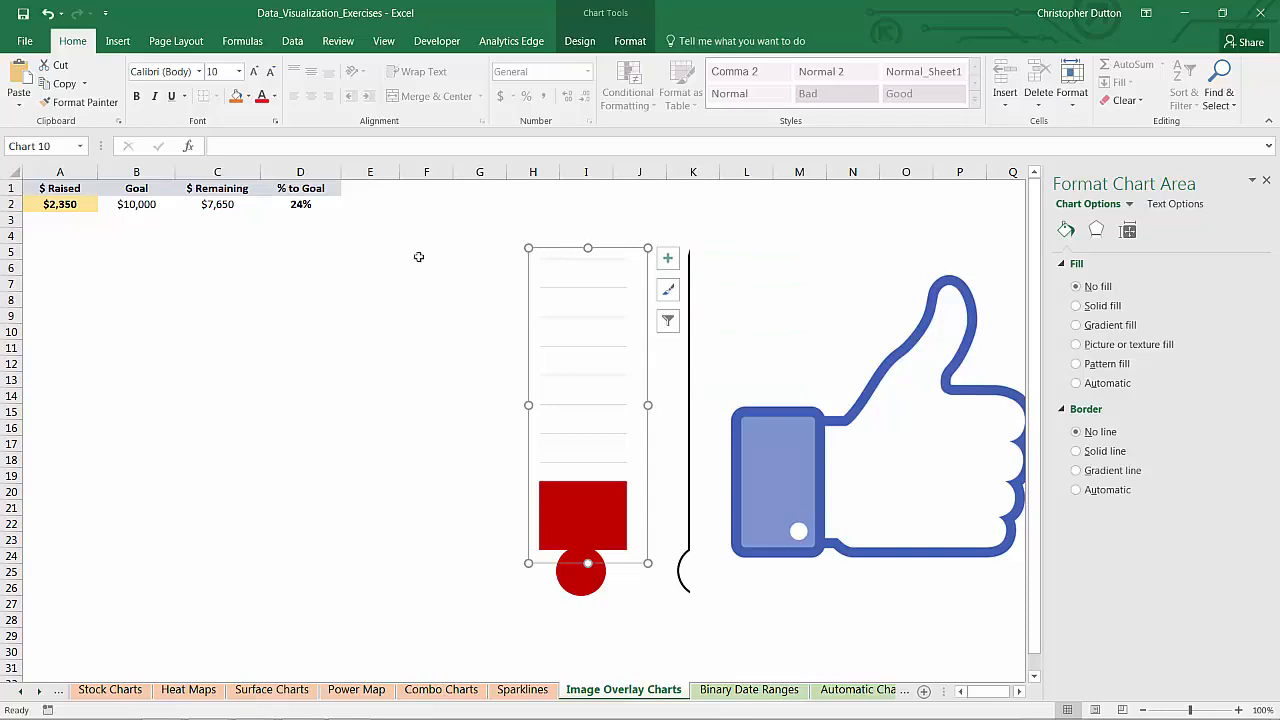
click(386, 250)
key(ctrl+v)
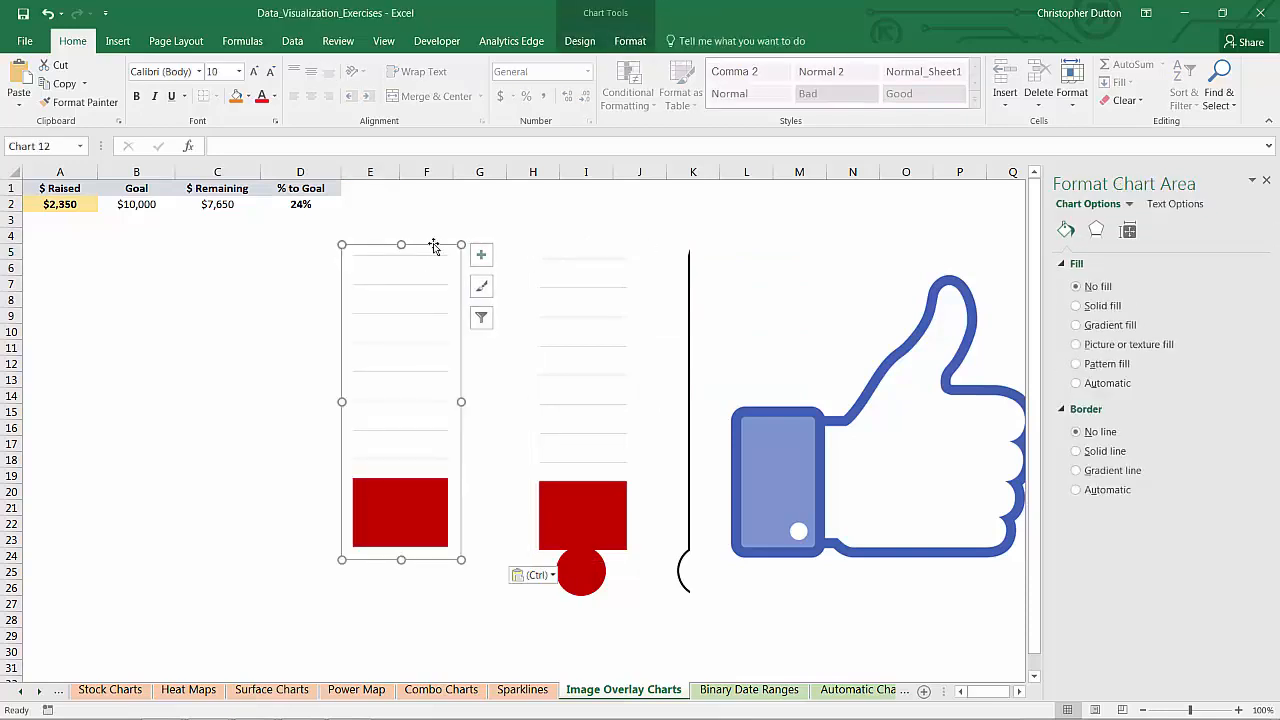
drag(429, 246, 359, 263)
Lay the thermometer picture back over the original red bar chart
click(682, 308)
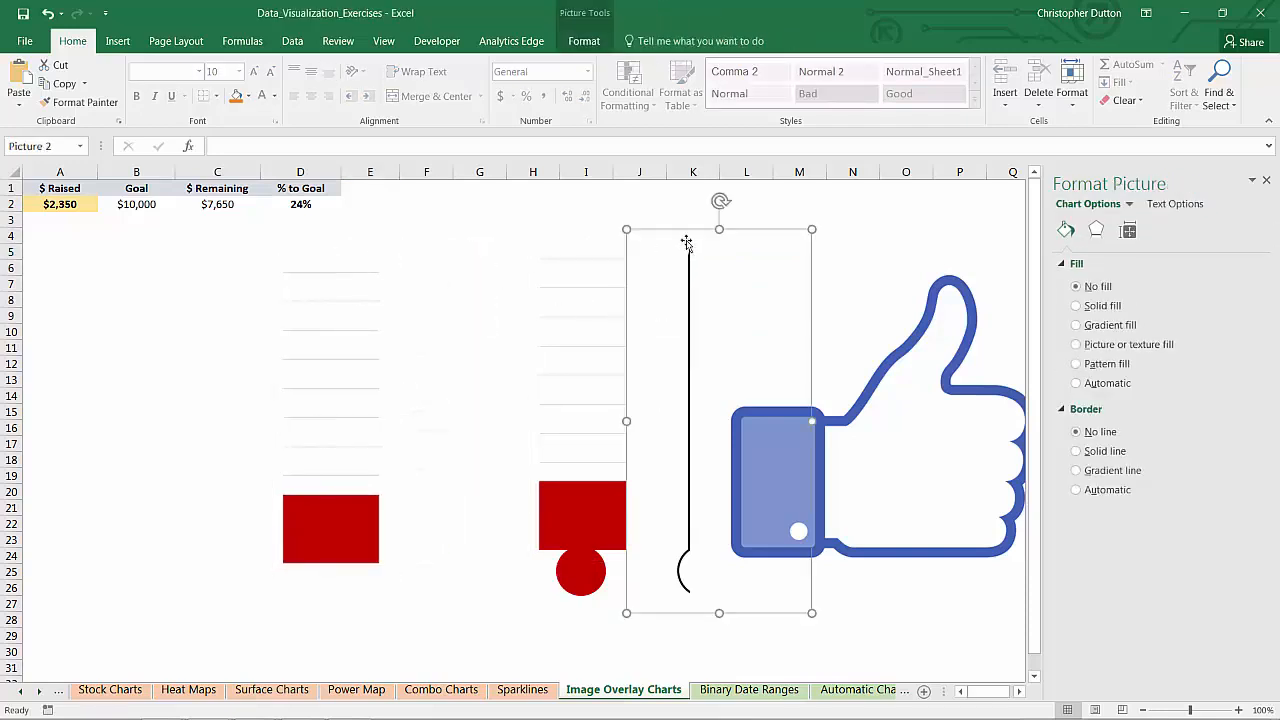
drag(680, 223, 557, 232)
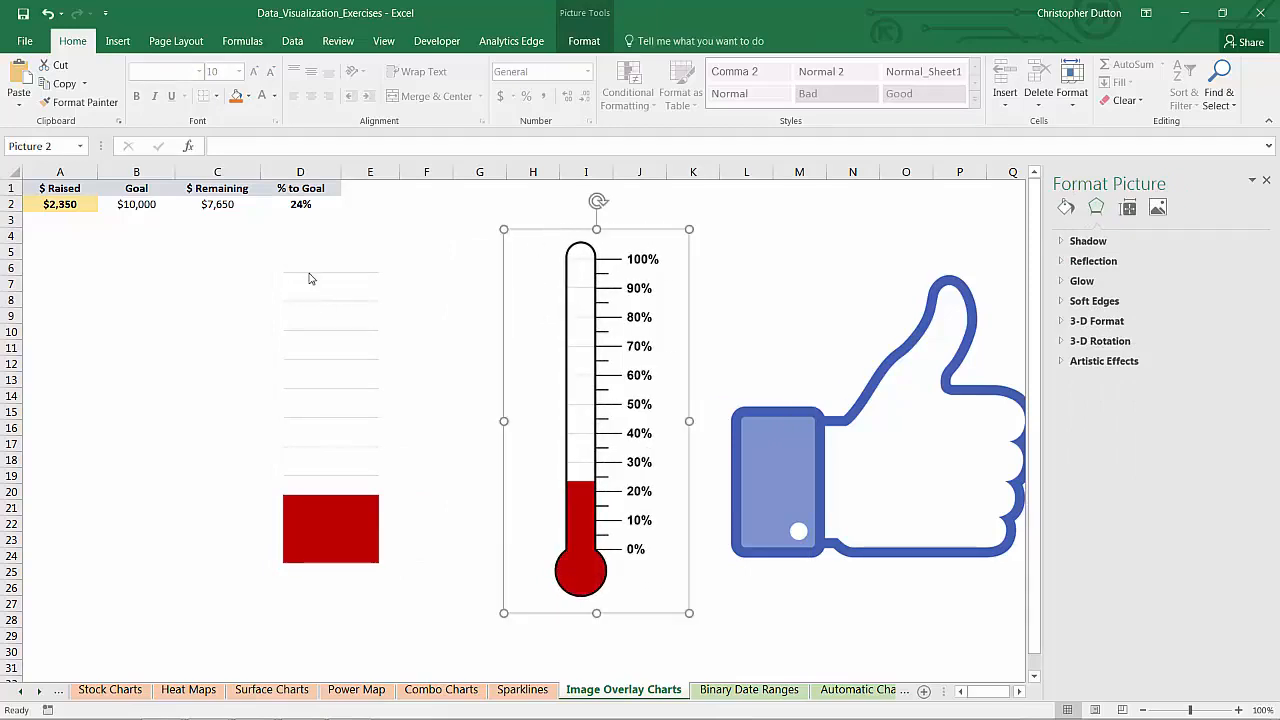
click(315, 278)
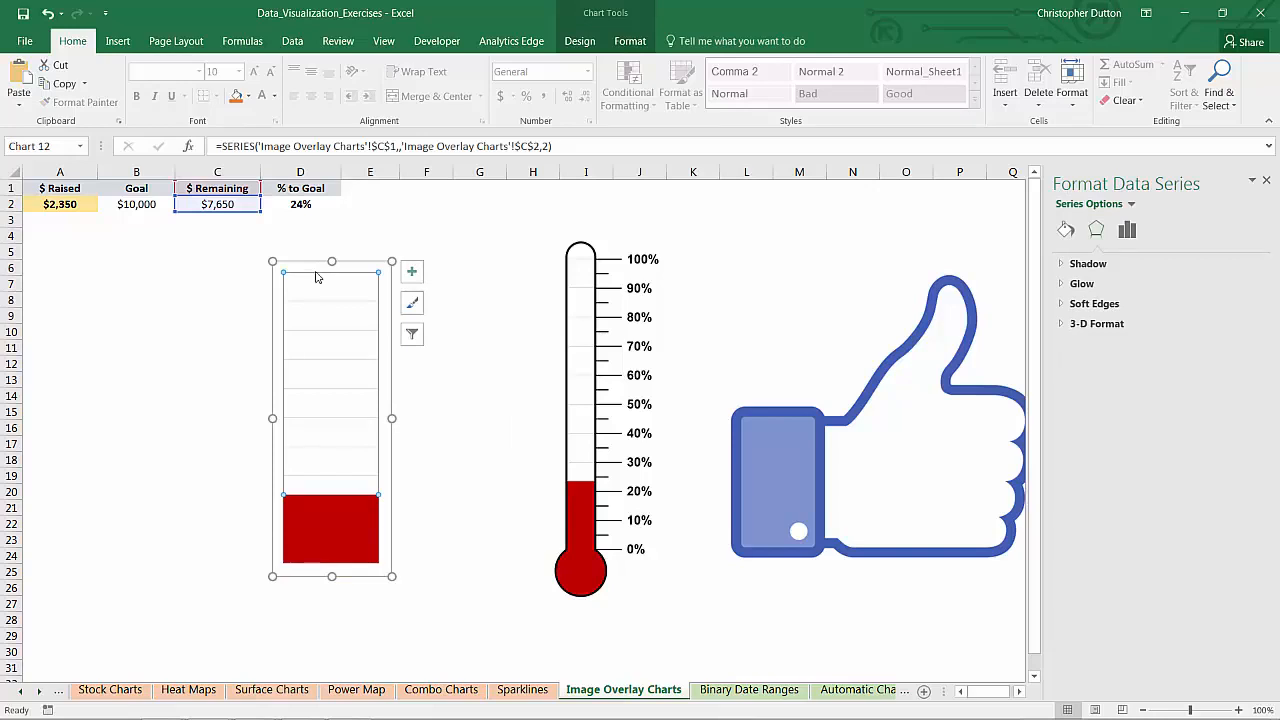
Fill the copied chart's bar light green and delete its gridlines
right_click(314, 527)
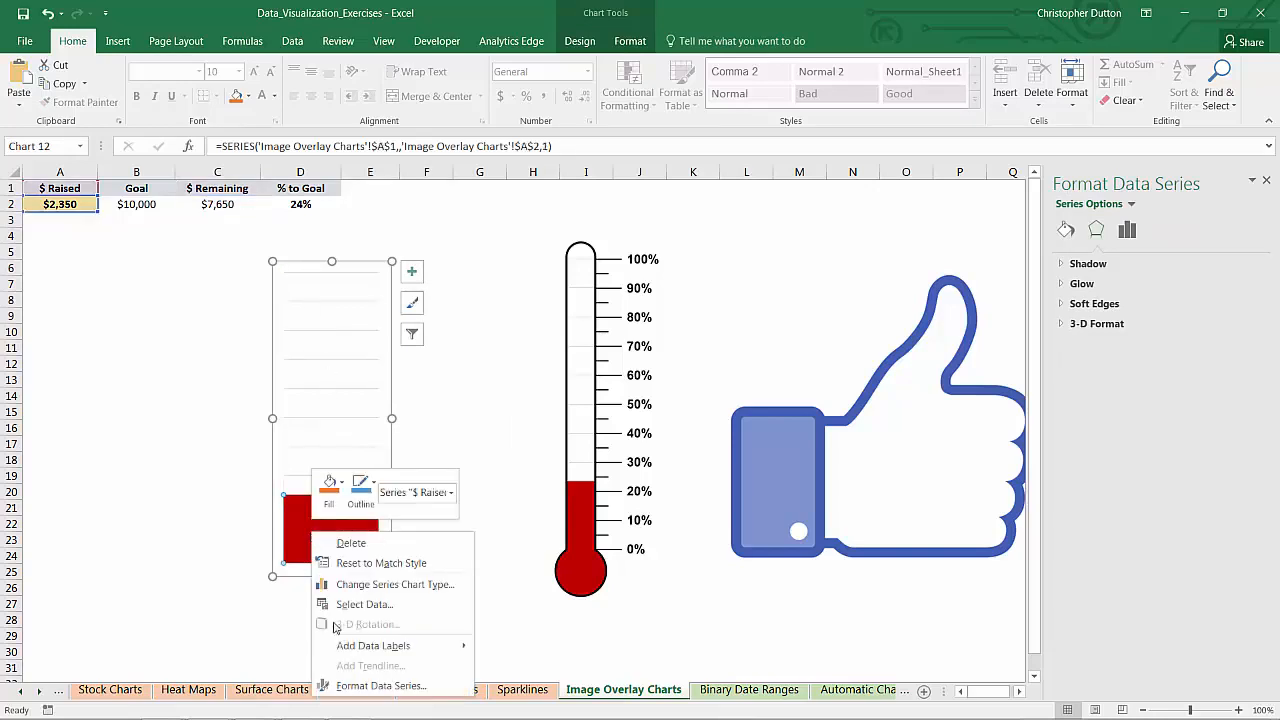
click(346, 686)
click(1066, 229)
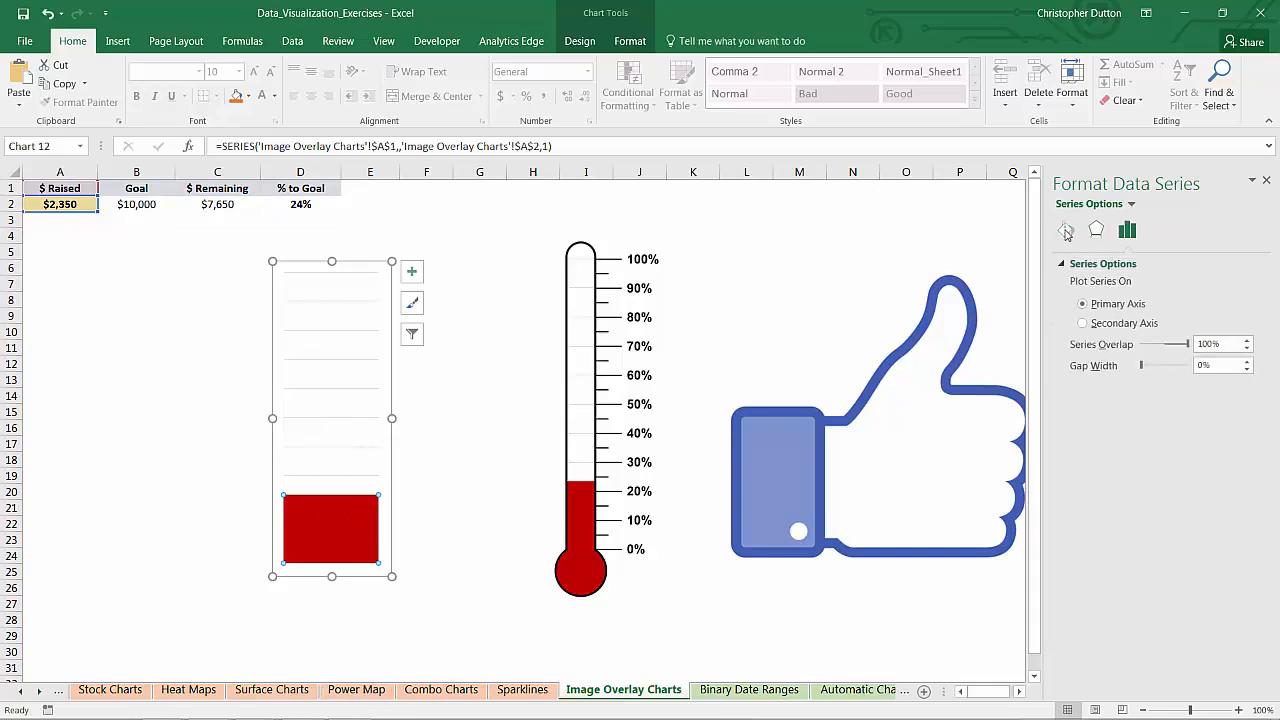
click(1238, 429)
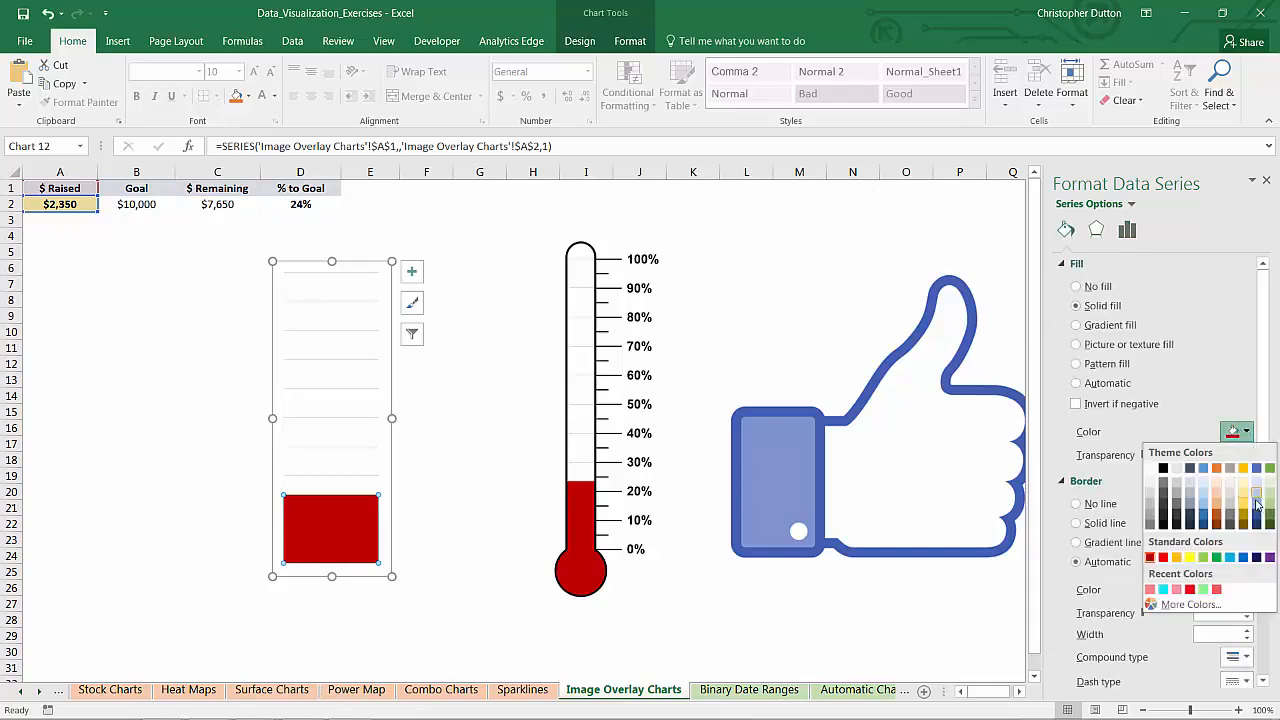
click(1271, 510)
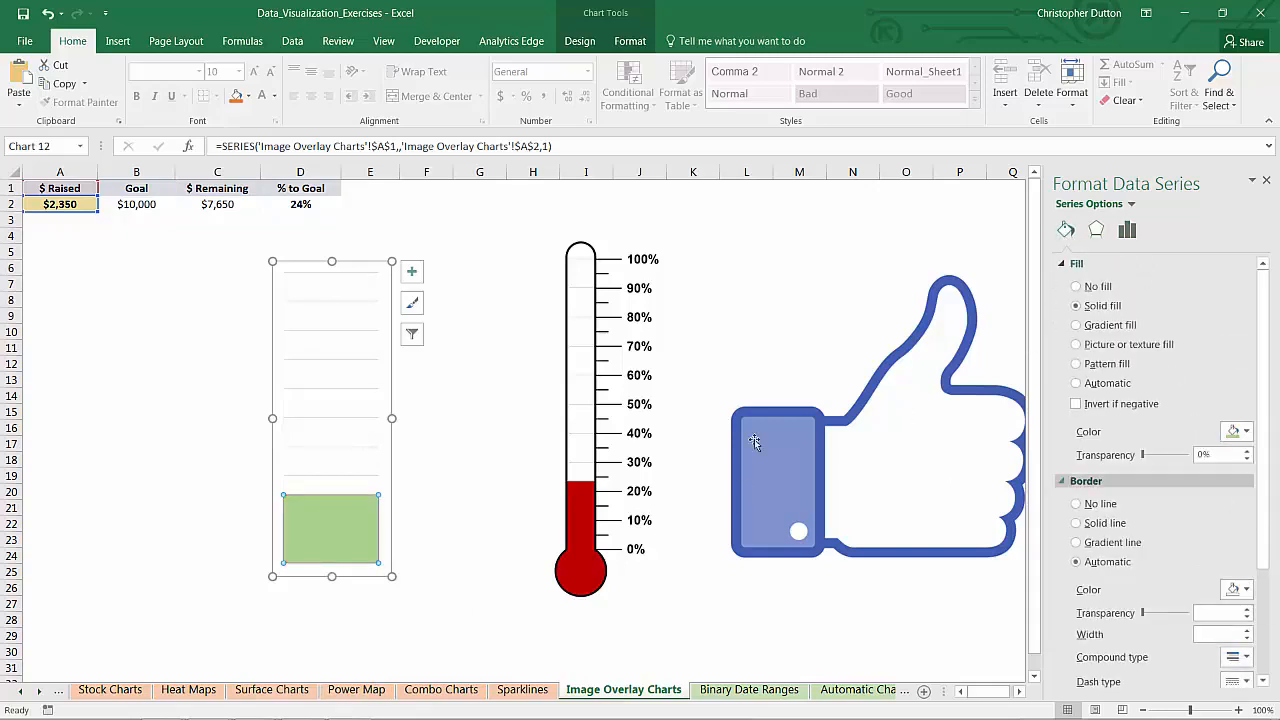
click(343, 331)
key(Delete)
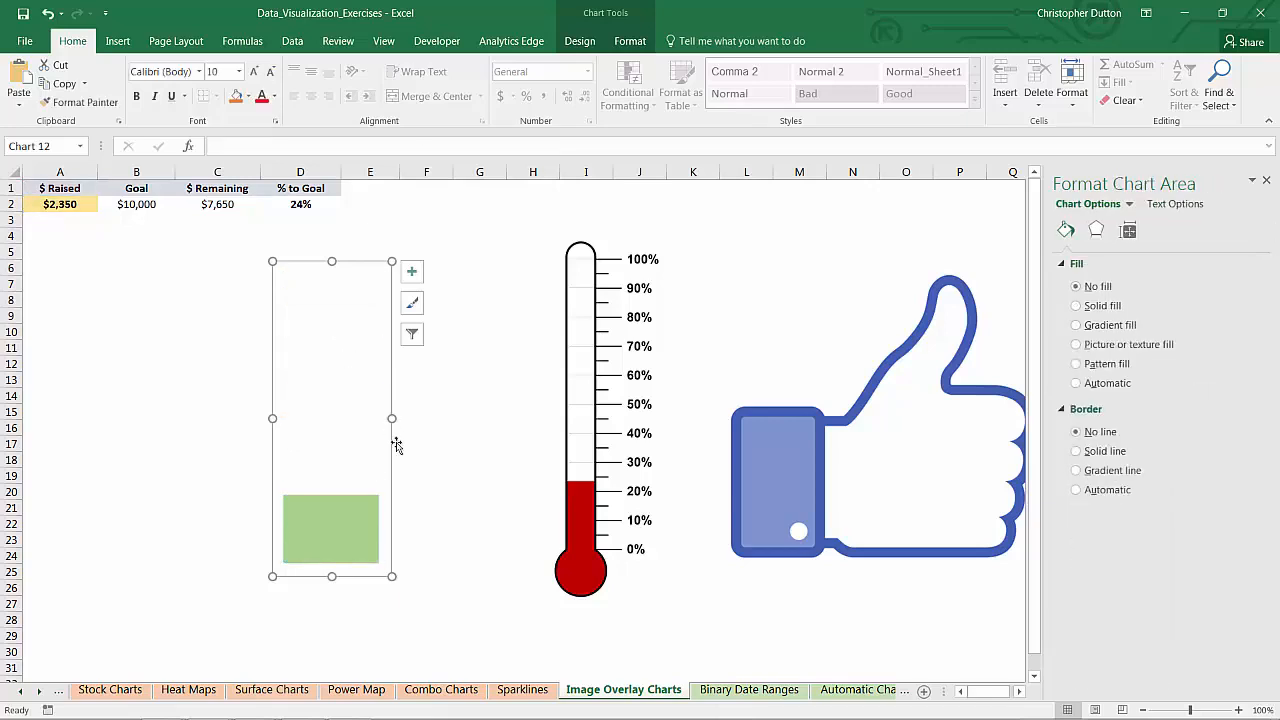
Widen the green chart and align it over the lower part of the thumbs-up image
drag(392, 418, 506, 420)
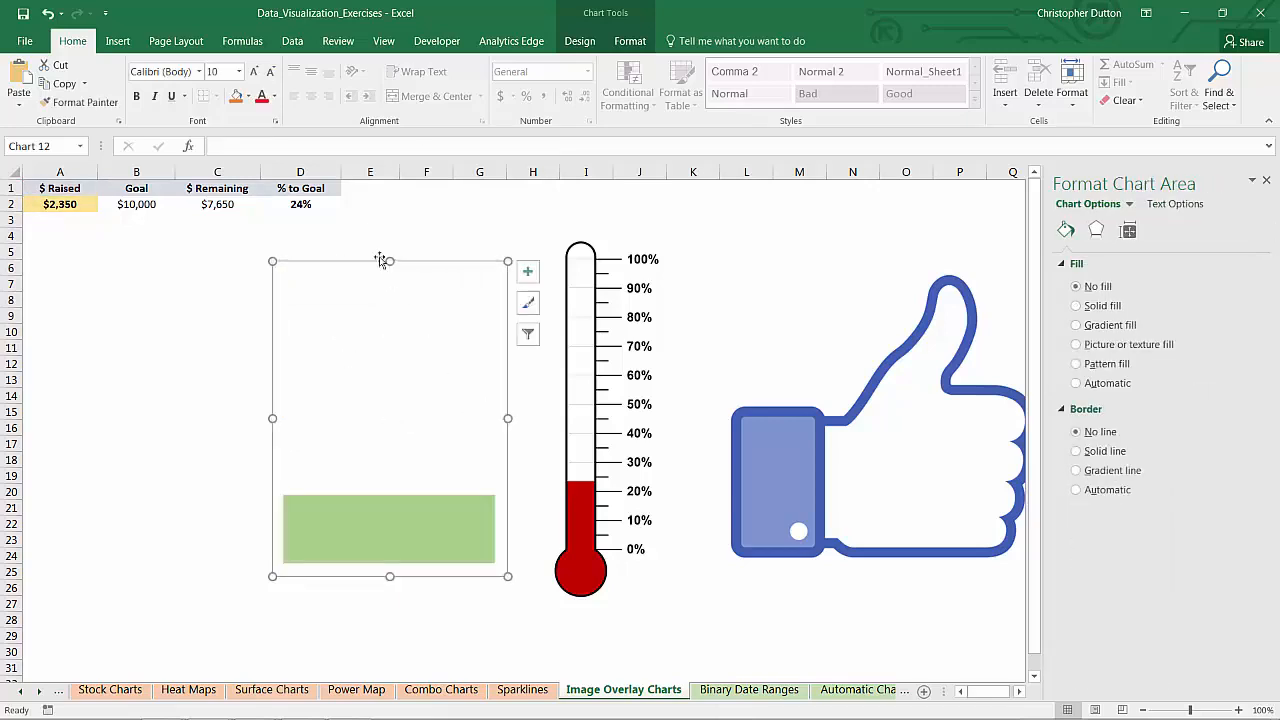
drag(475, 255, 809, 251)
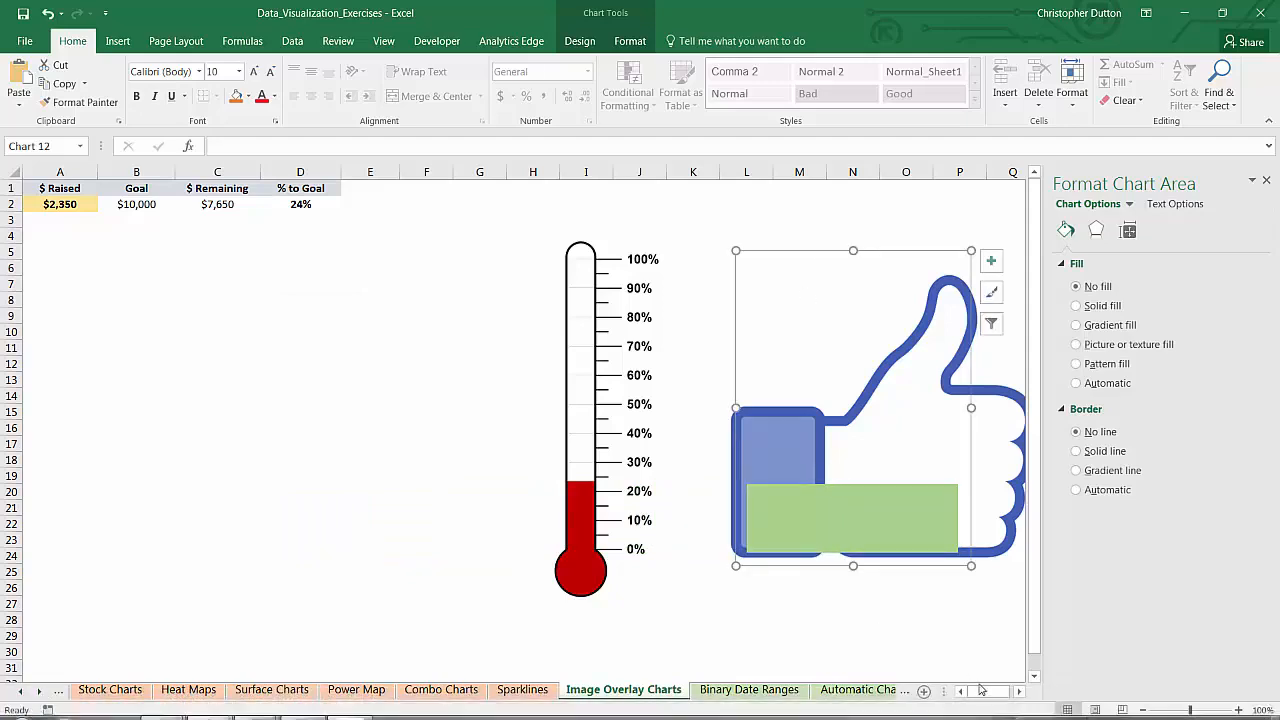
drag(987, 692, 993, 692)
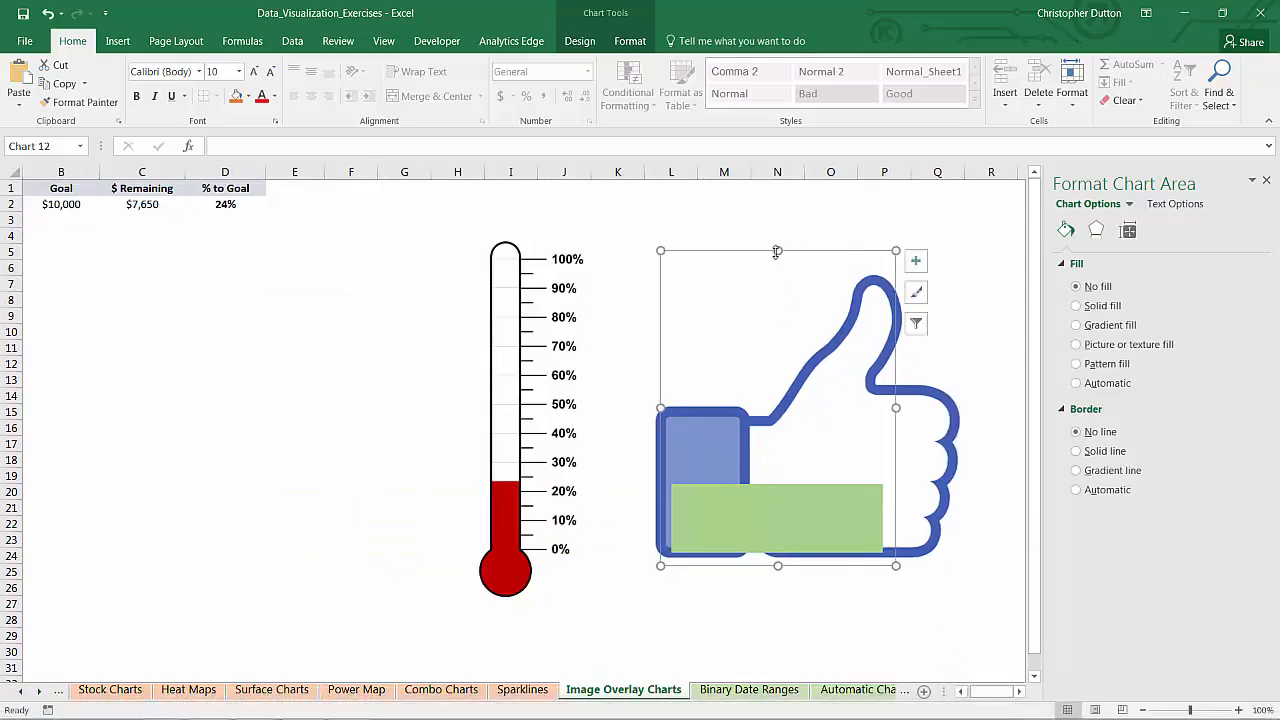
drag(777, 251, 778, 263)
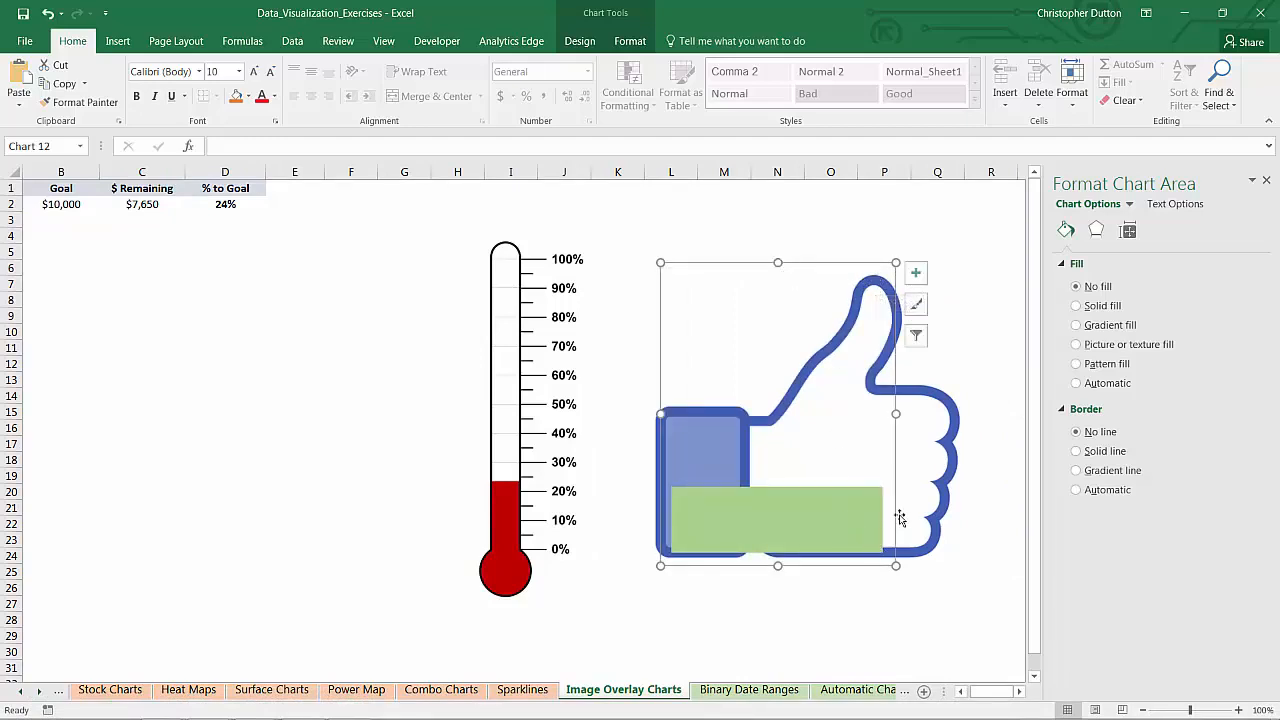
drag(896, 514, 903, 510)
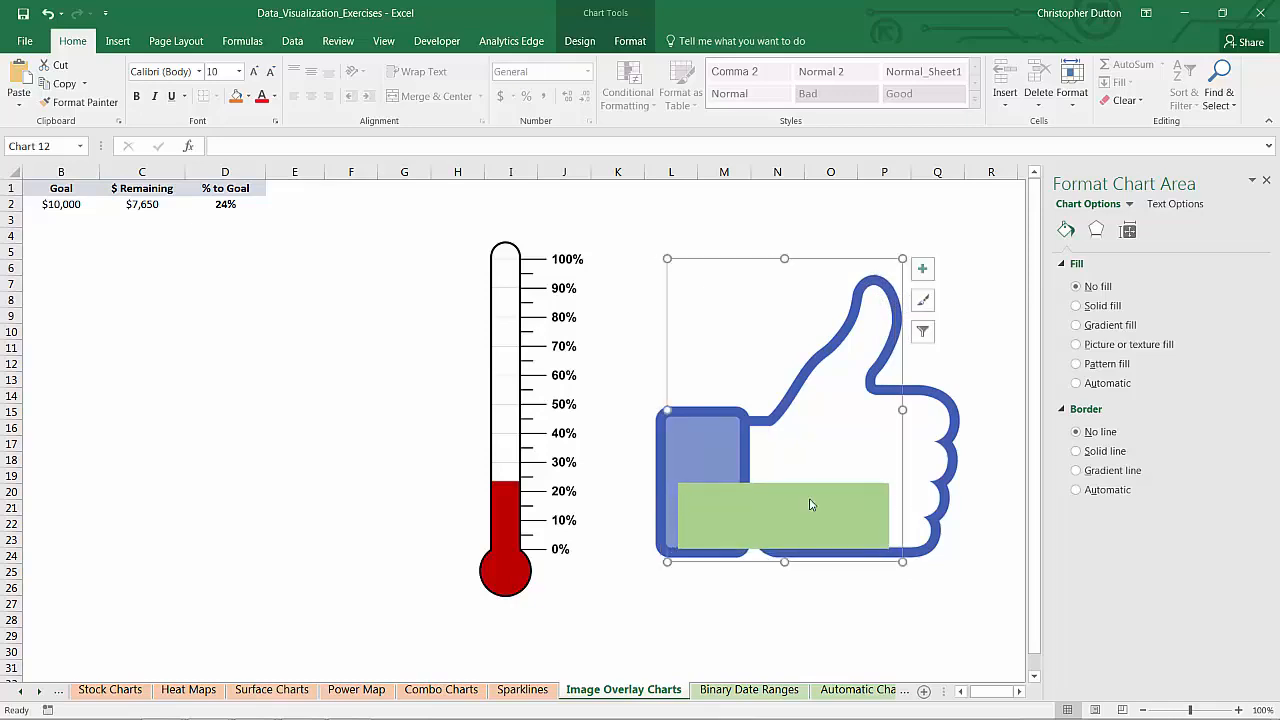
click(81, 206)
drag(990, 691, 965, 691)
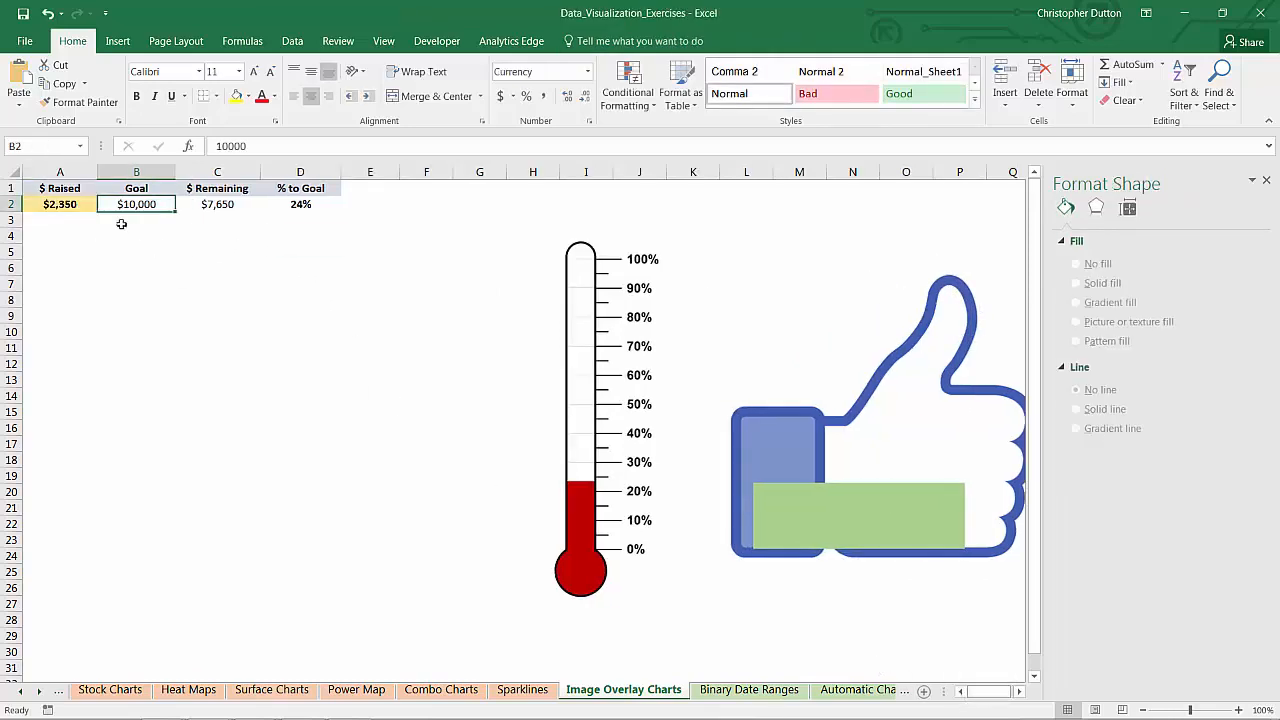
Enter $10,000 as the $ Raised amount in A2
click(87, 215)
click(91, 205)
text(10000)
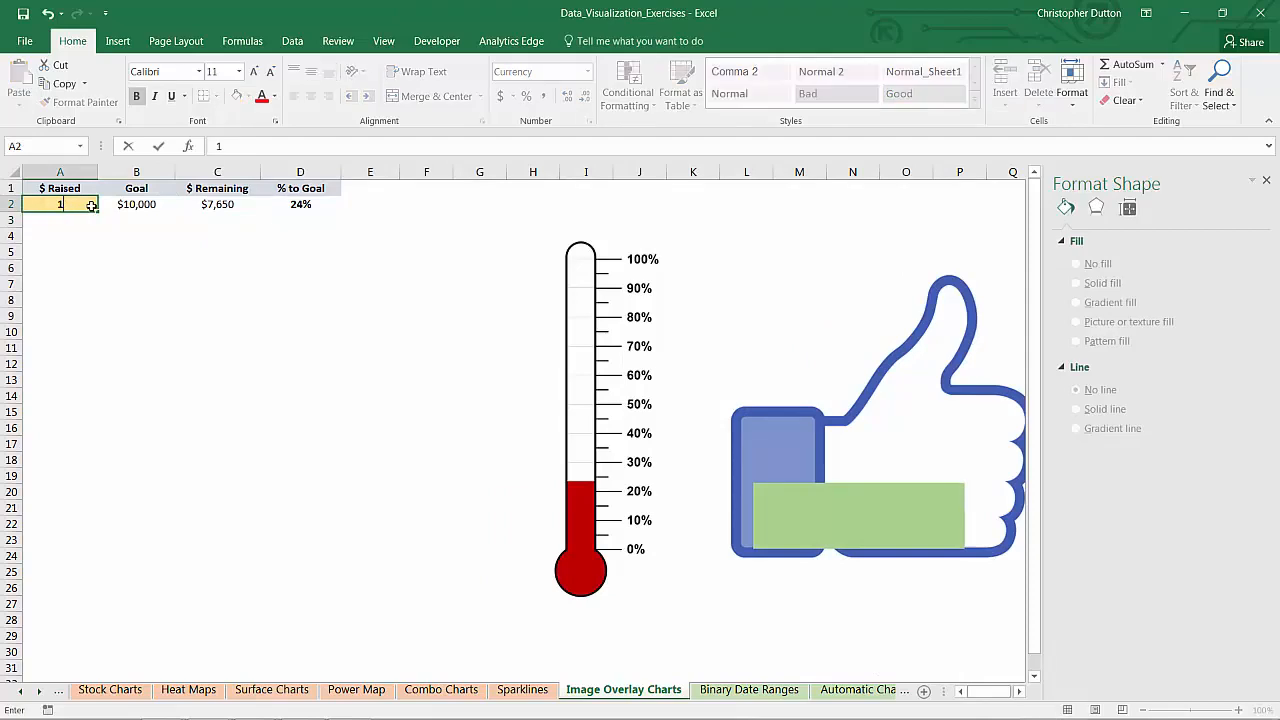
key(ctrl+Return)
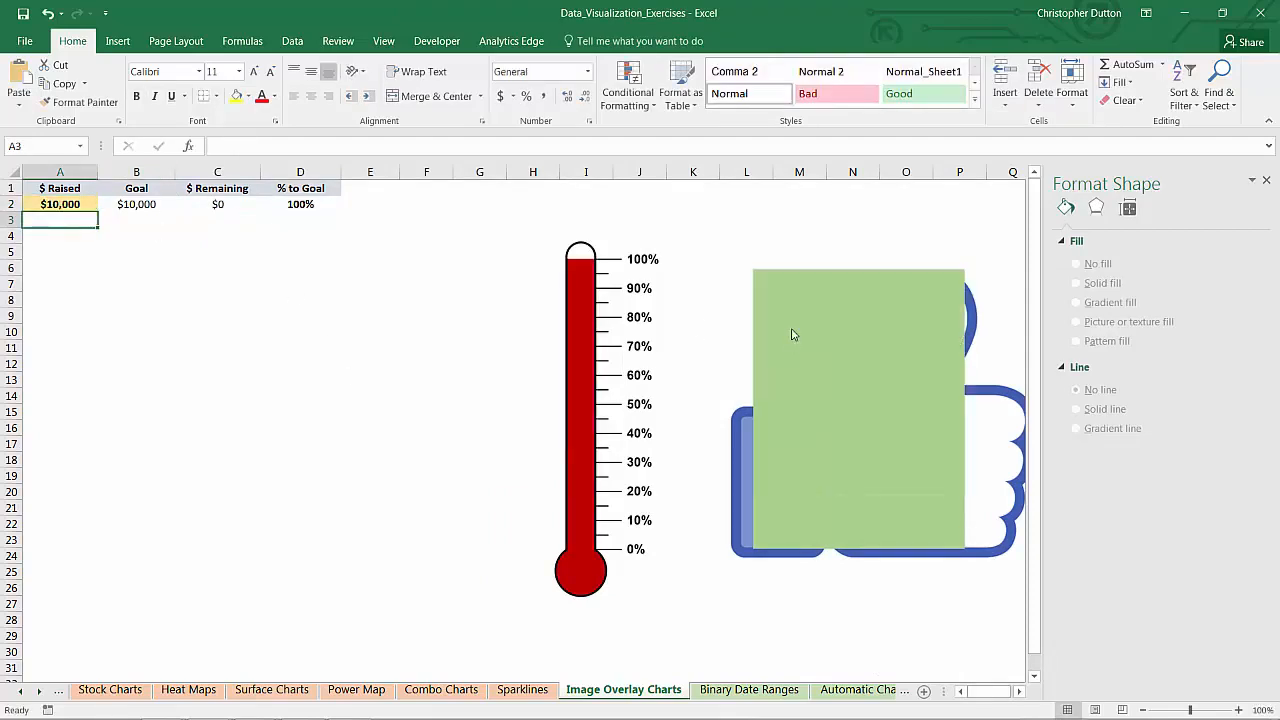
Resize the green chart so it covers the thumbs-up image
click(853, 322)
drag(861, 258, 858, 272)
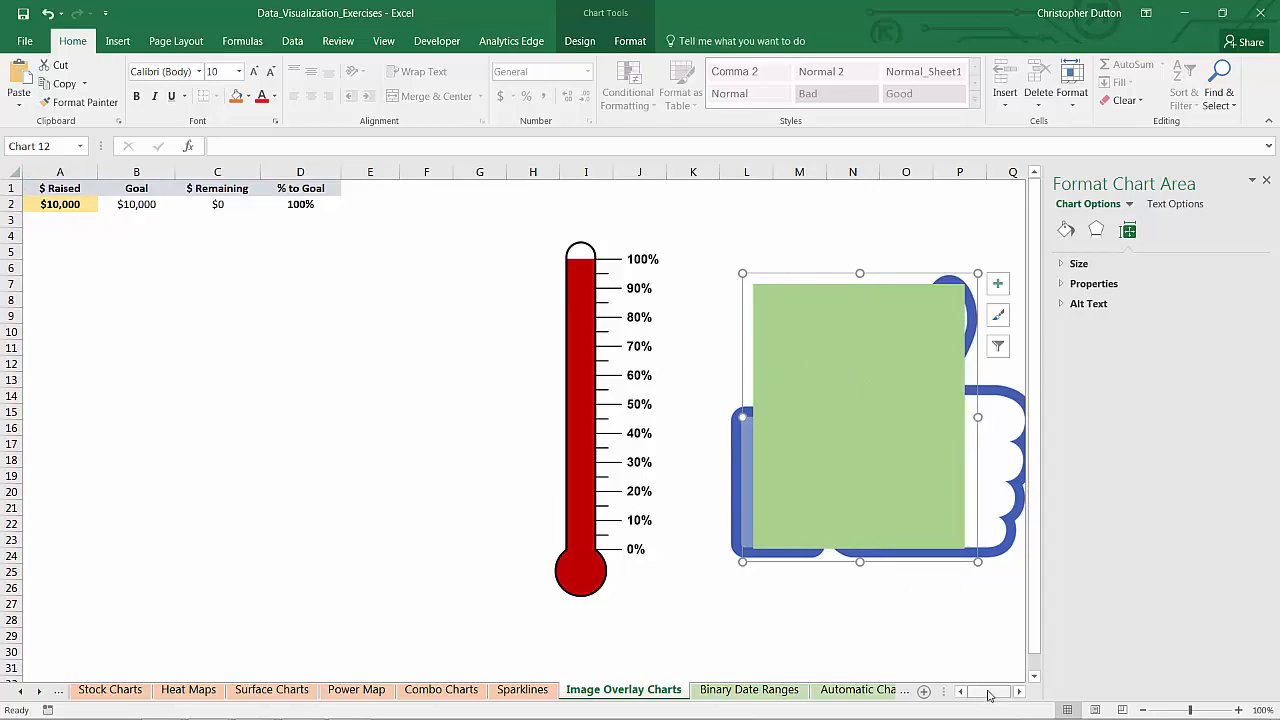
drag(989, 692, 1001, 693)
drag(899, 417, 968, 417)
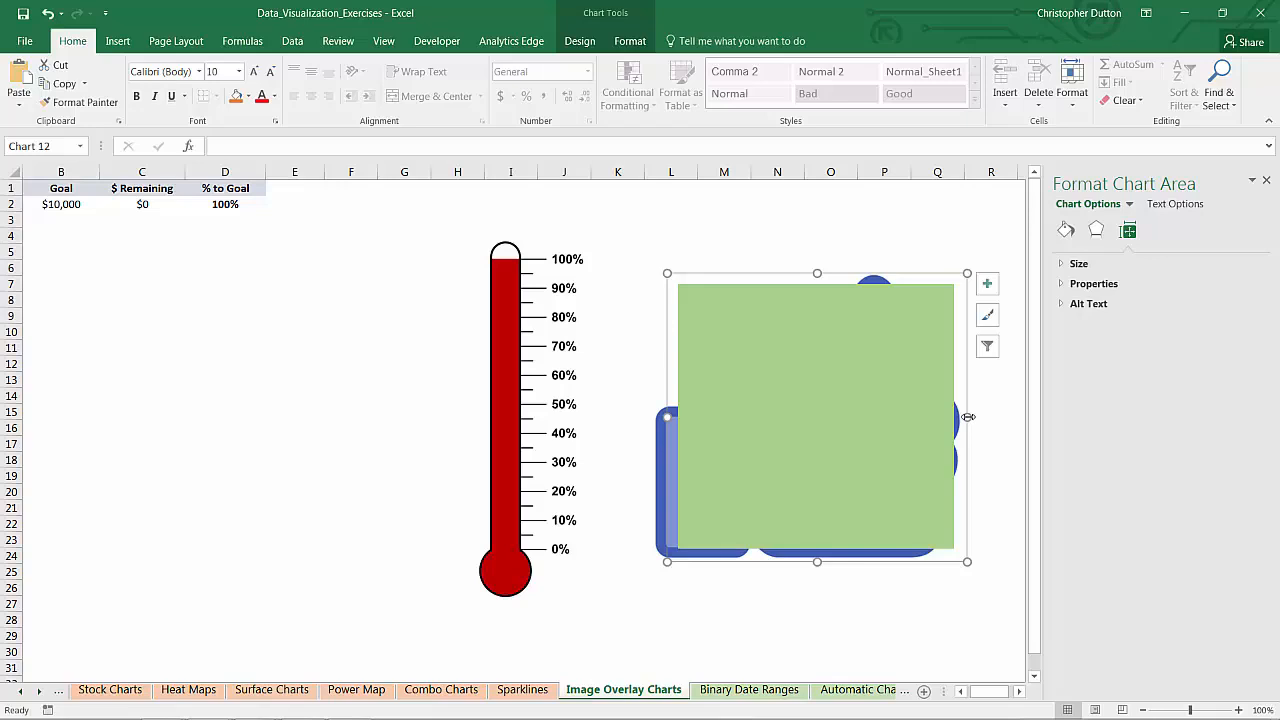
Send the green chart behind the thumbs-up picture, then deselect it
right_click(917, 273)
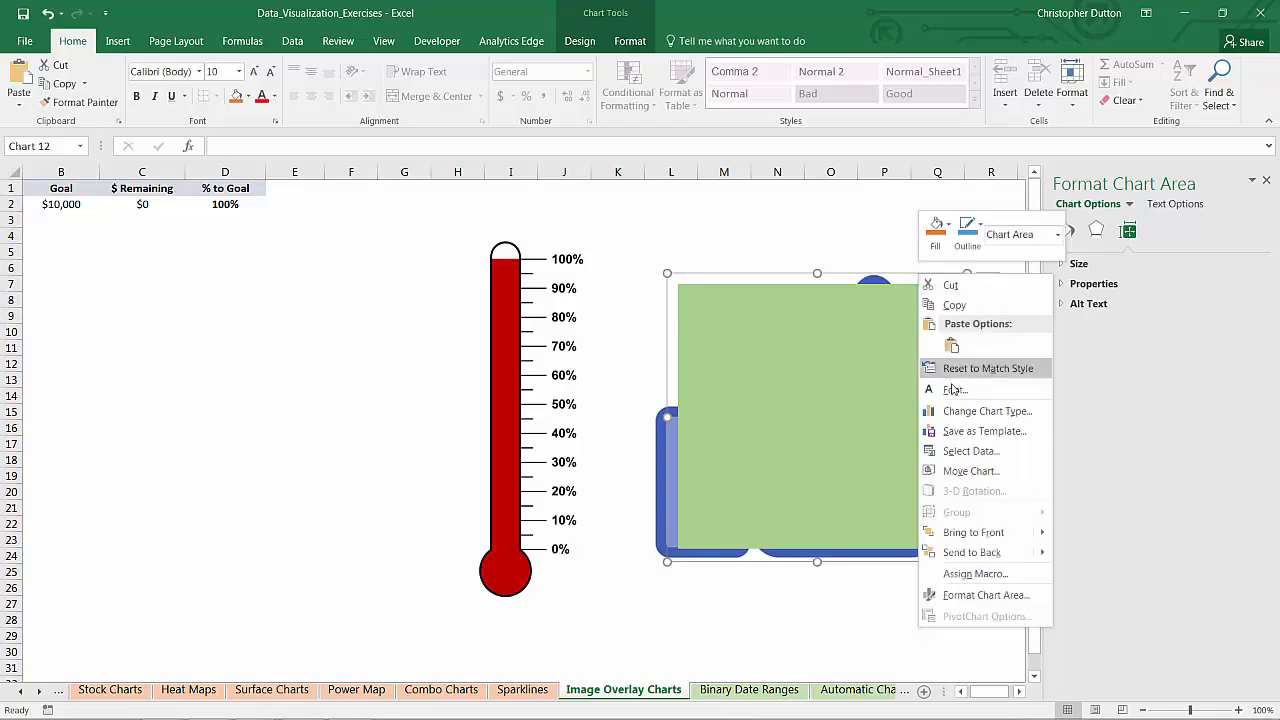
click(985, 550)
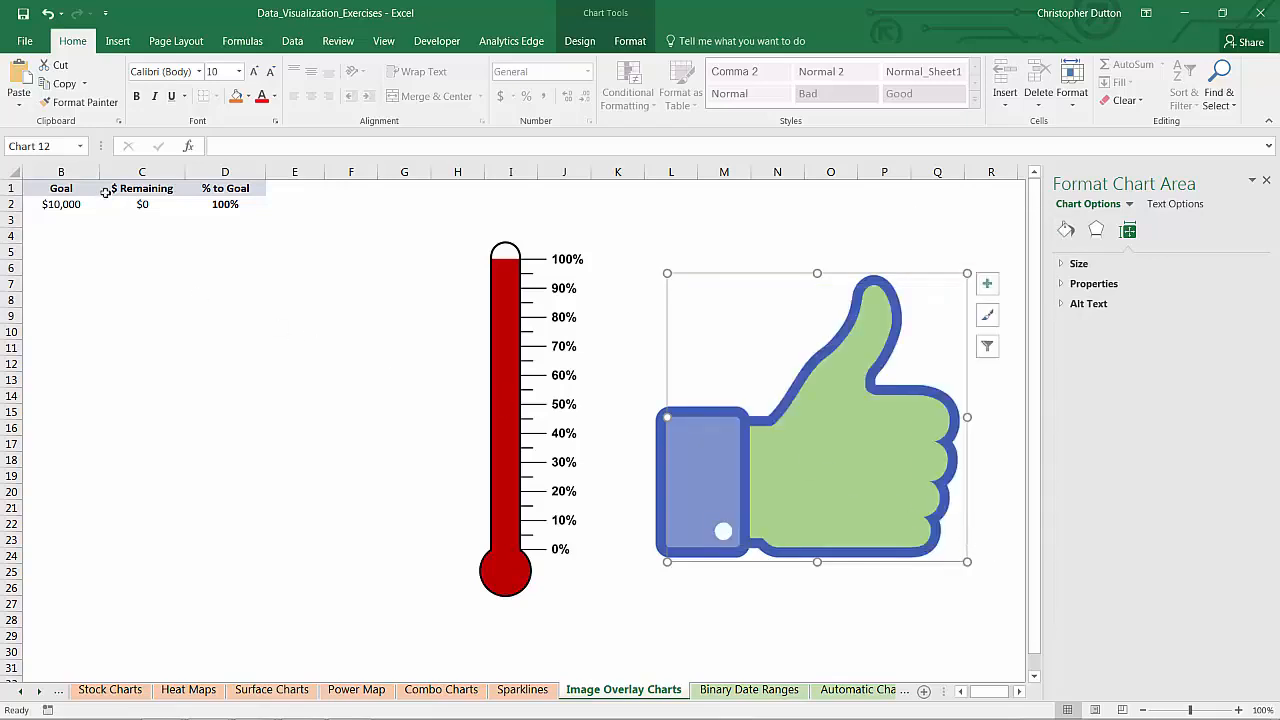
click(86, 219)
drag(986, 694, 958, 676)
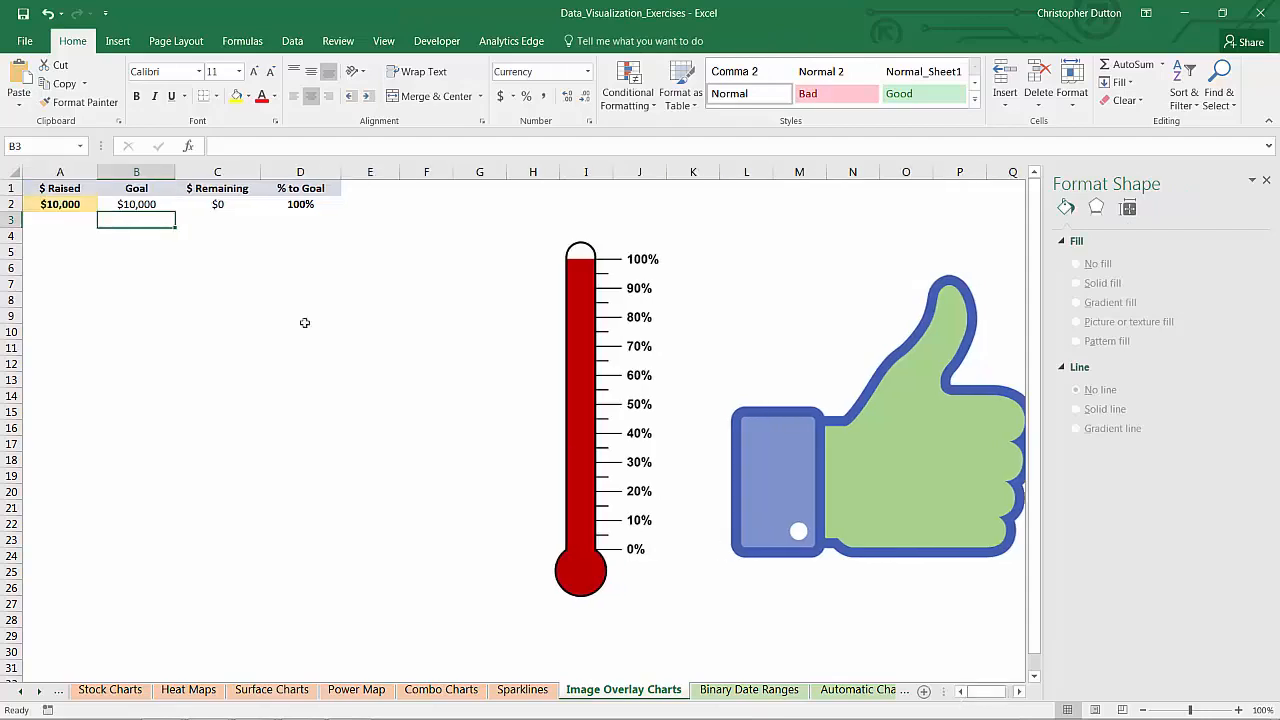
Close the Format pane, then enter $2,500, $5,000 and $6,682 in A2 in turn
click(59, 202)
click(1266, 180)
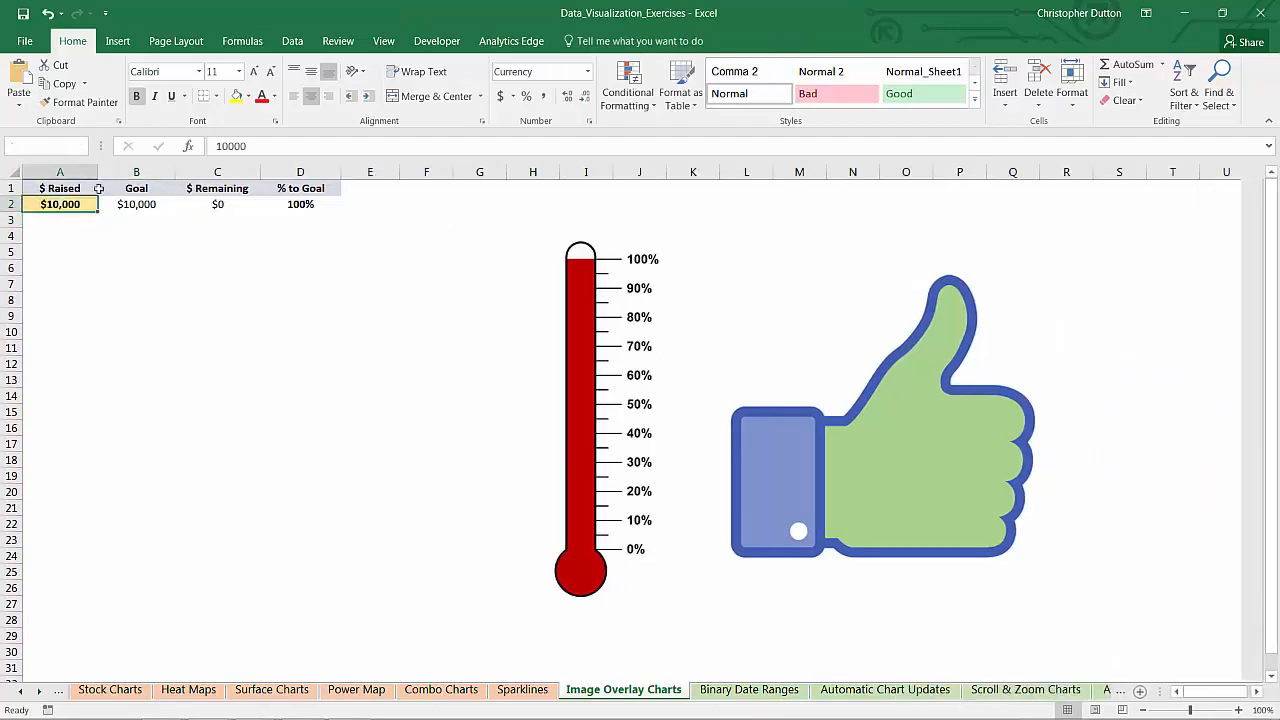
text(2500)
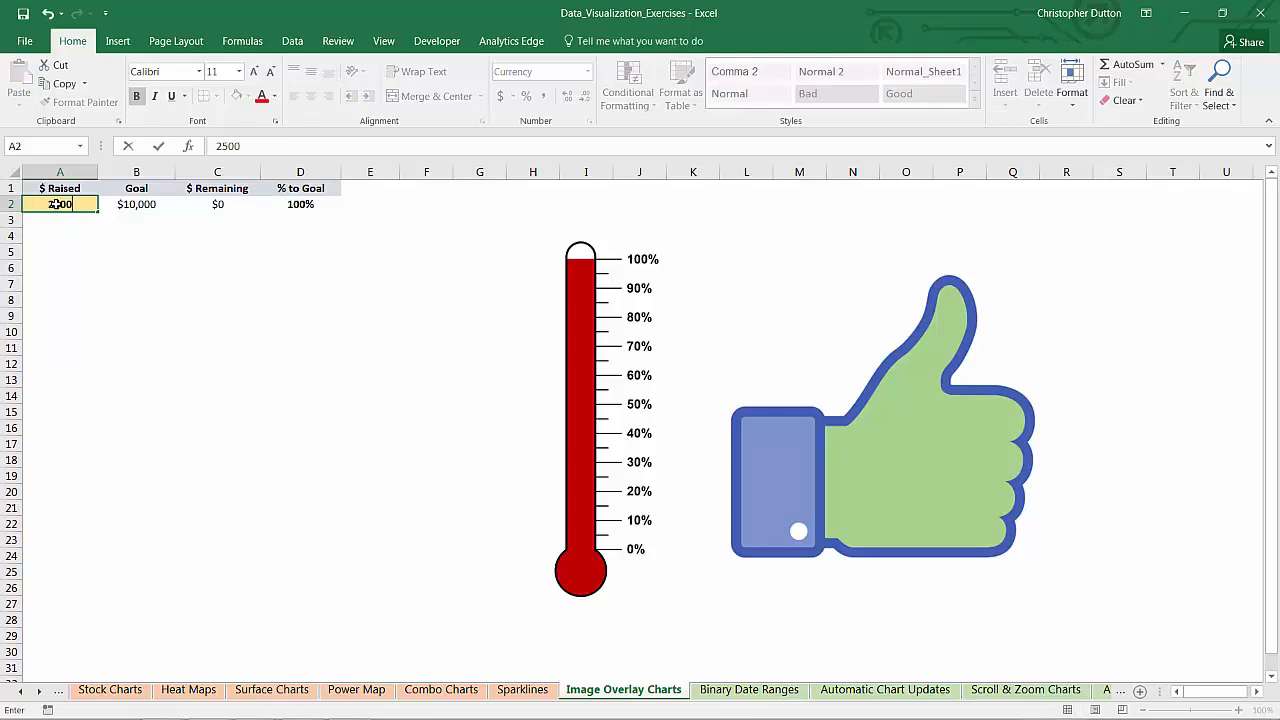
key(Return)
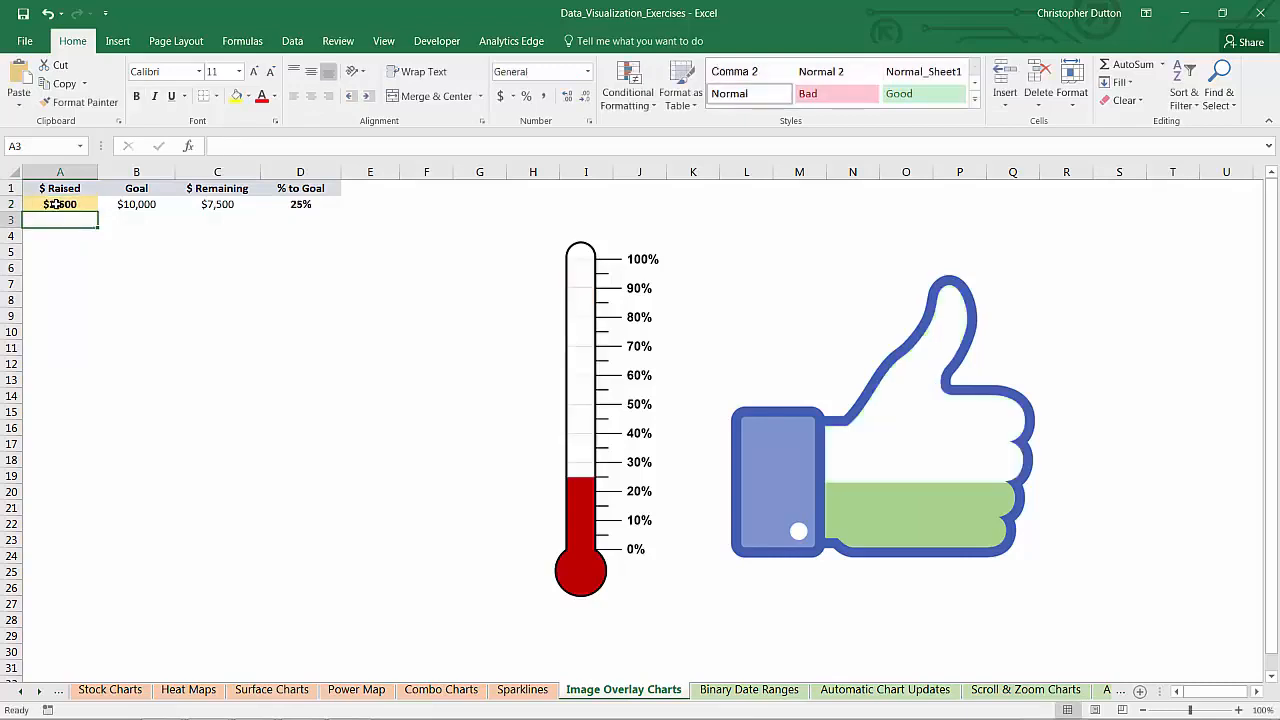
click(60, 203)
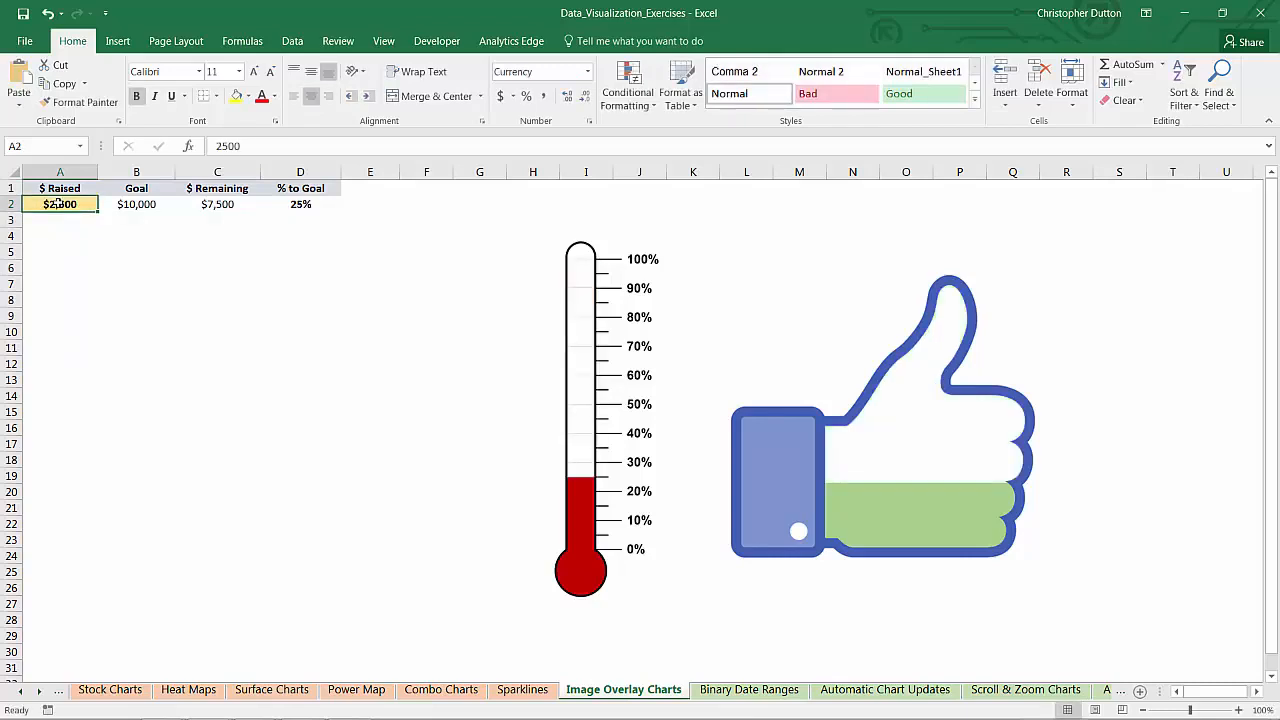
text(5000)
key(Return)
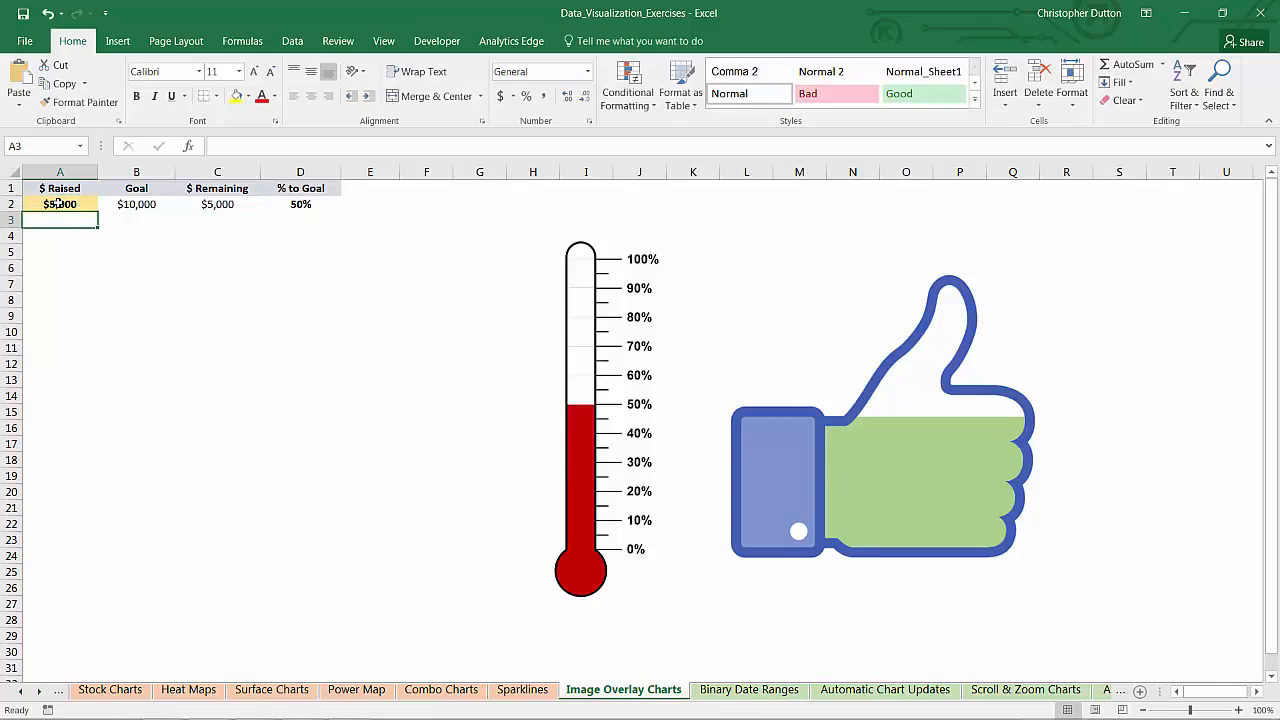
click(59, 203)
text(6682)
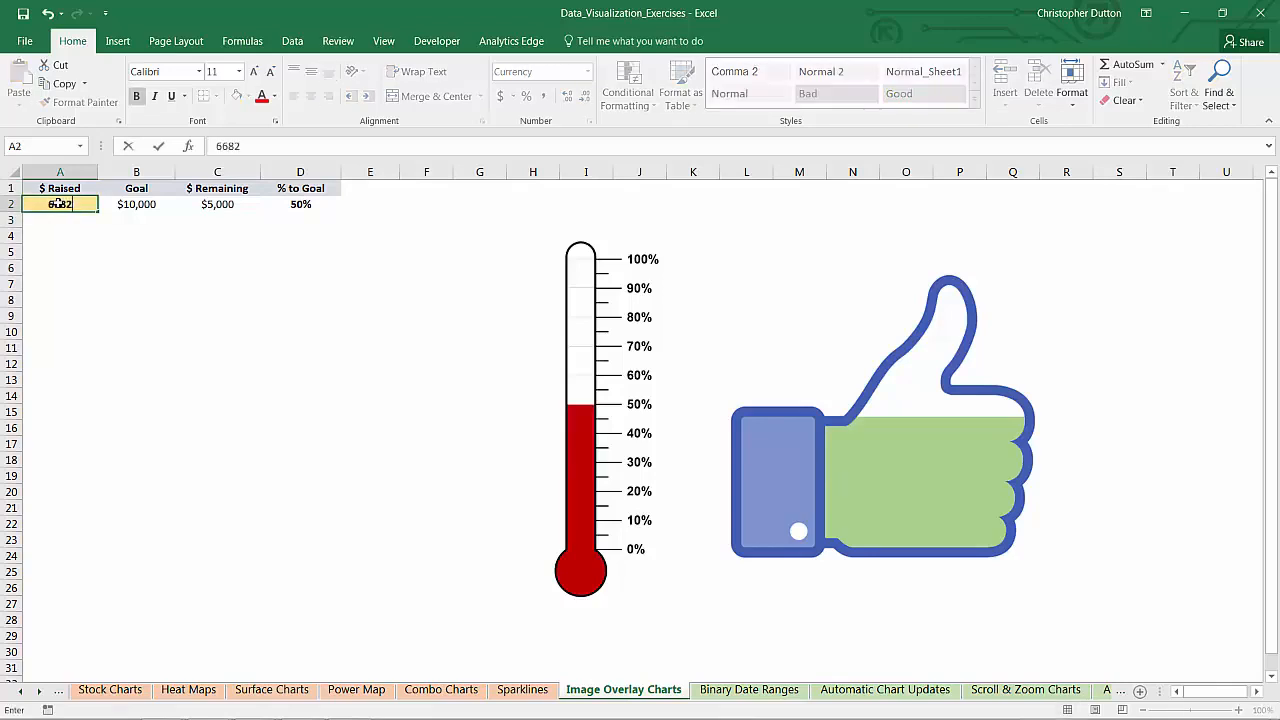
key(Return)
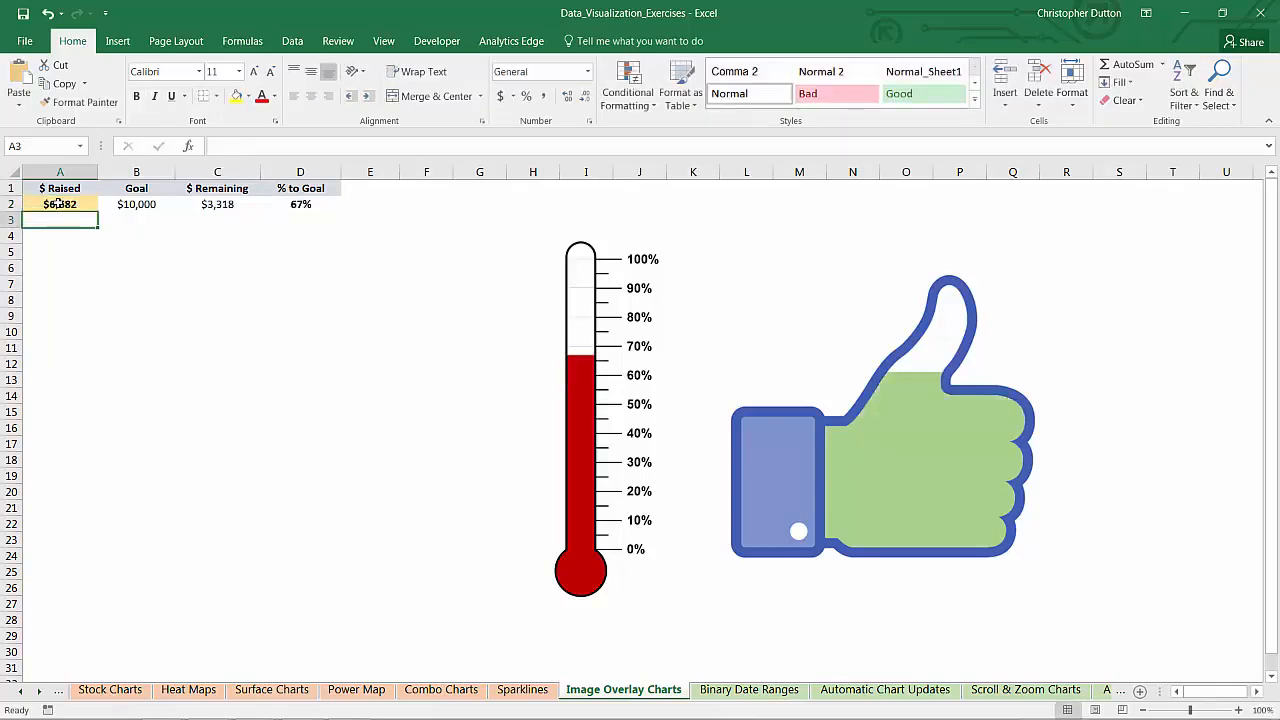